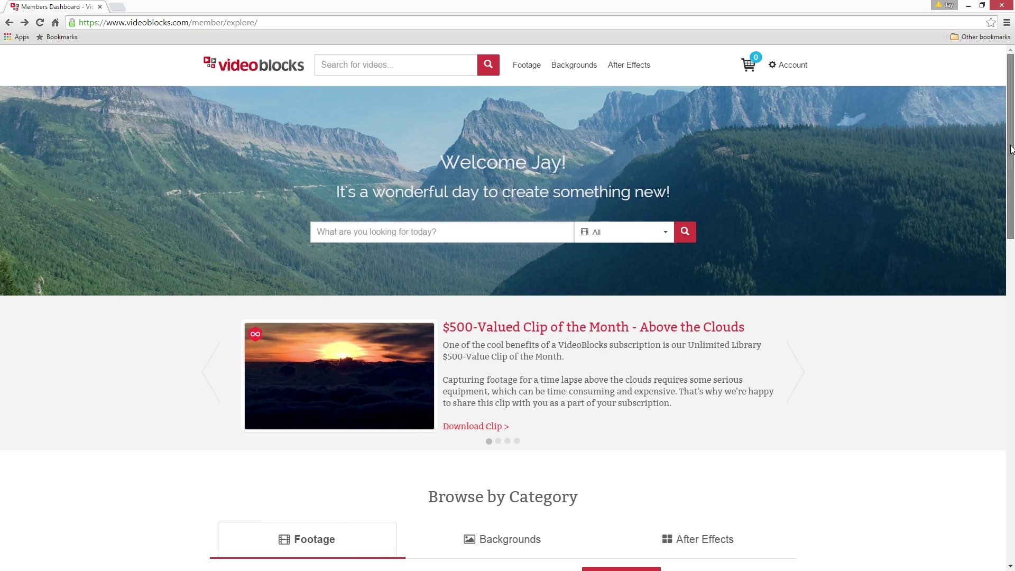
# Browse the Videoblocks Backgrounds, After Effects and Footage category tabs, then scroll through the Footage tiles
pyautogui.moveTo(1012, 150); pyautogui.dragTo(1001, 299)
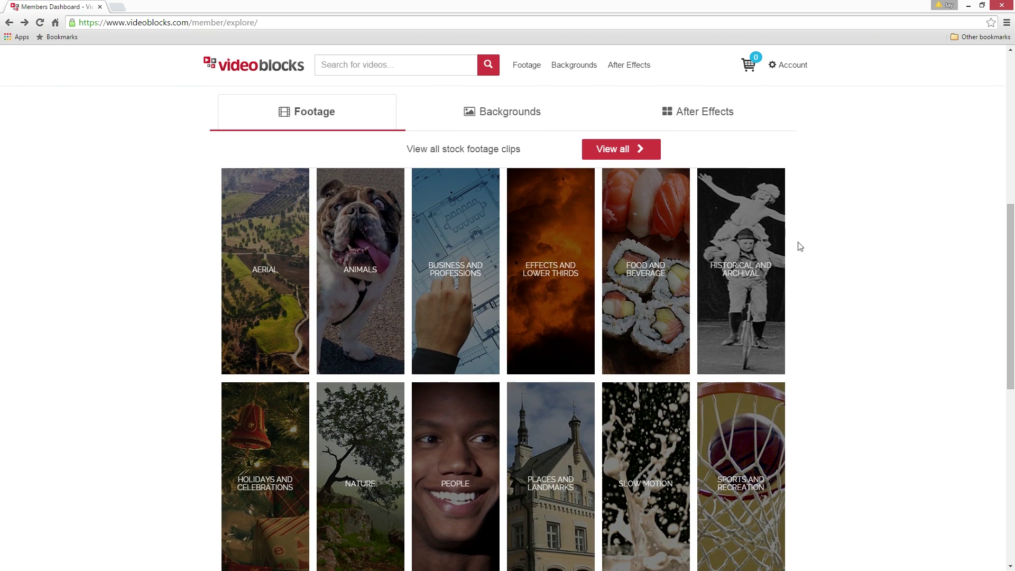
pyautogui.click(536, 118)
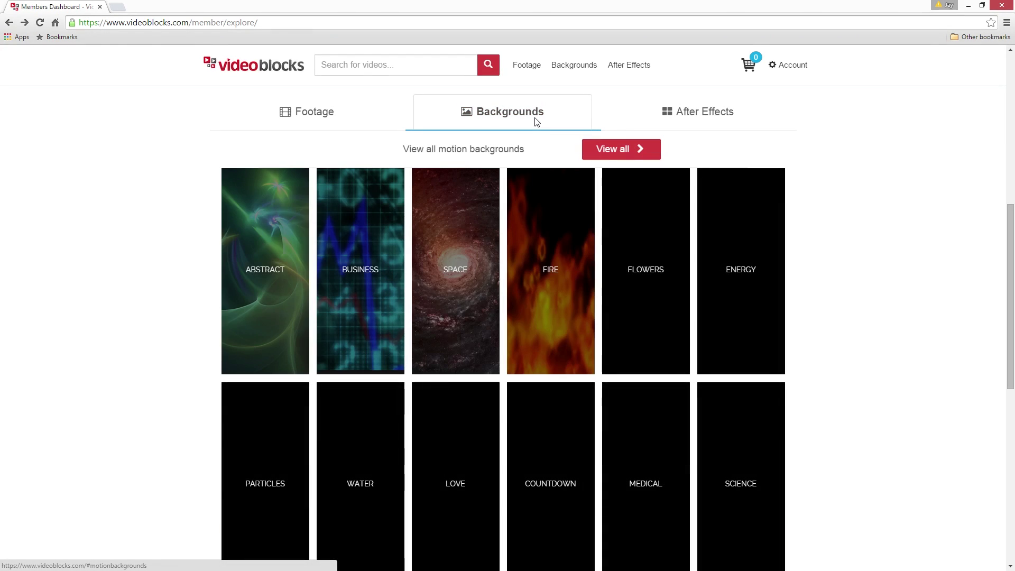
pyautogui.click(686, 118)
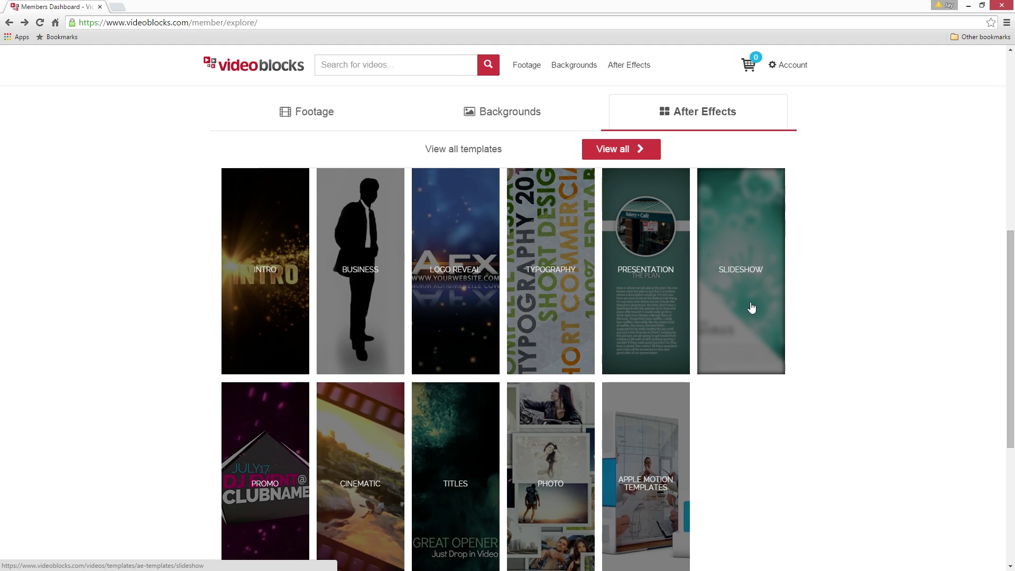
pyautogui.click(316, 123)
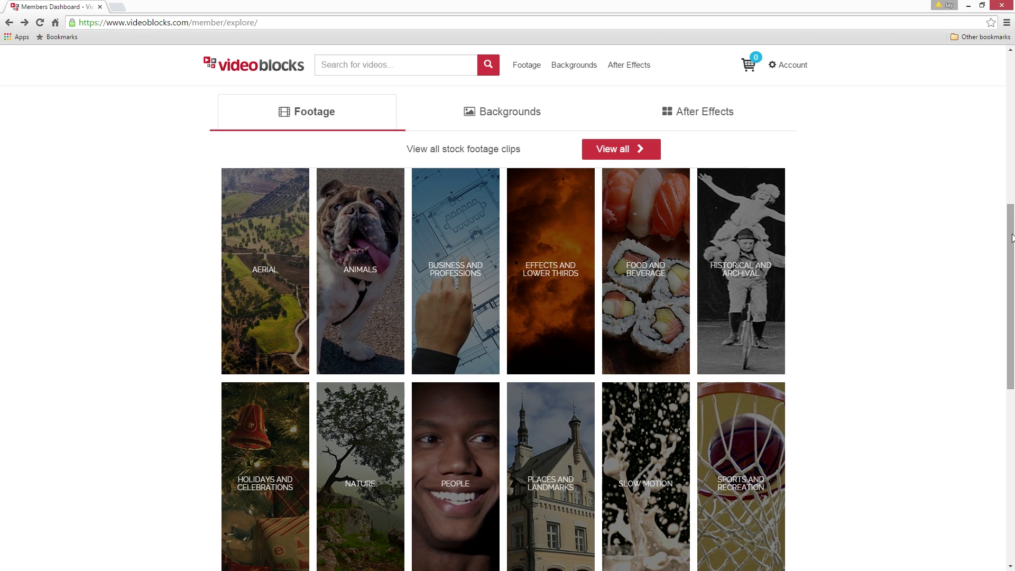
pyautogui.scroll(-4, 984, 259)
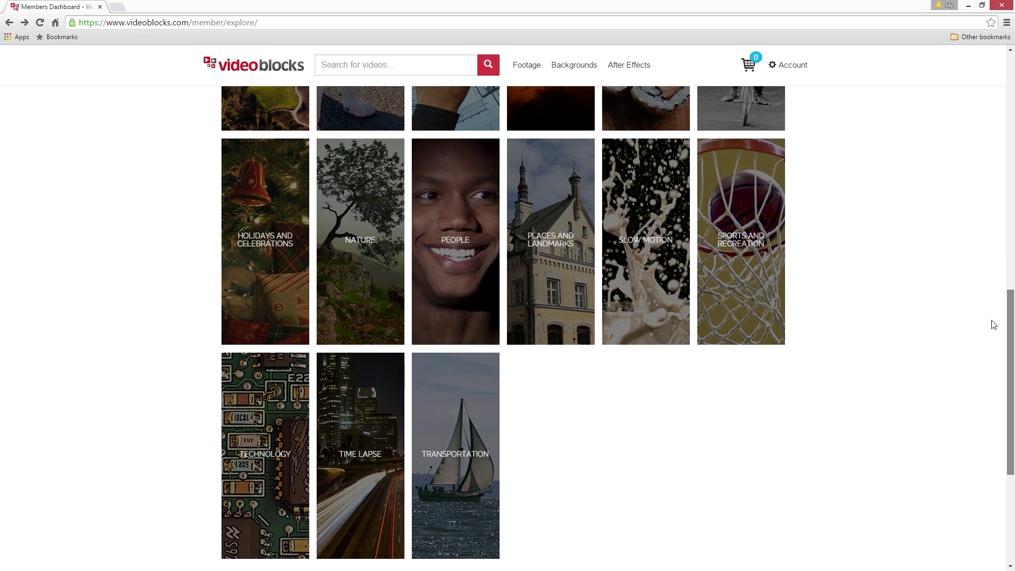
pyautogui.scroll(10, 989, 264)
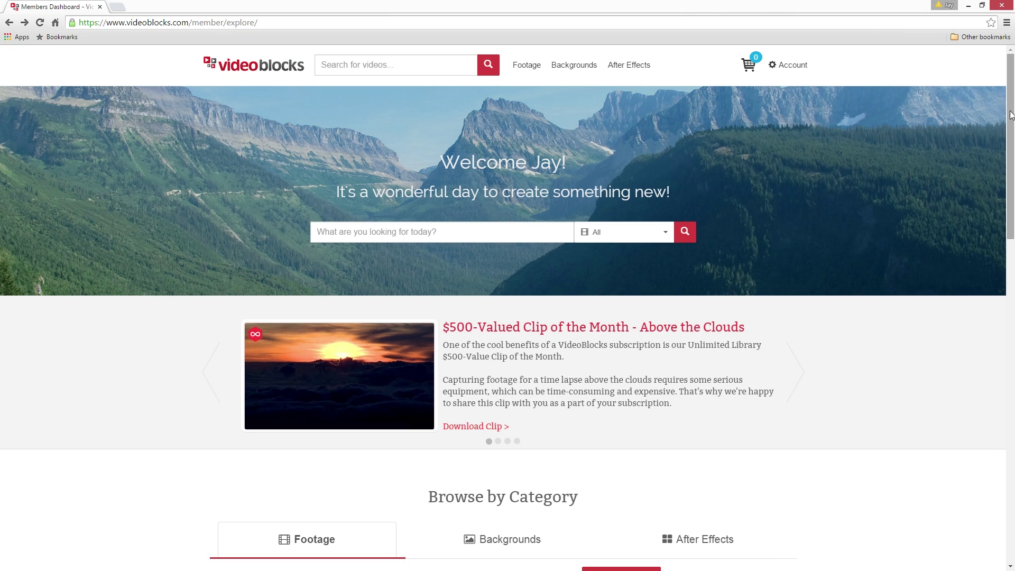
pyautogui.scroll(-1, 1012, 121)
pyautogui.scroll(-4, 1012, 120)
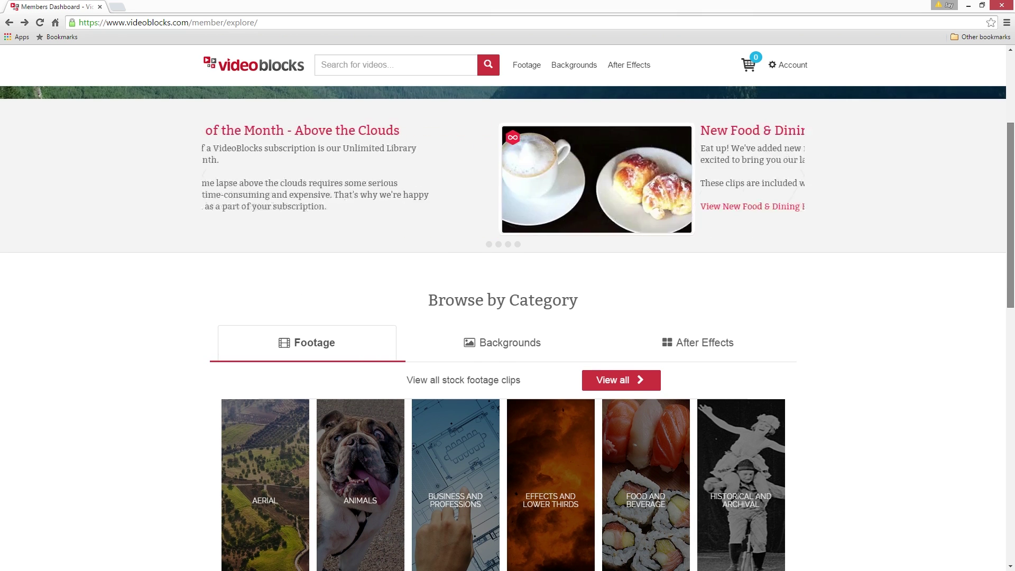
pyautogui.scroll(-2, 1012, 121)
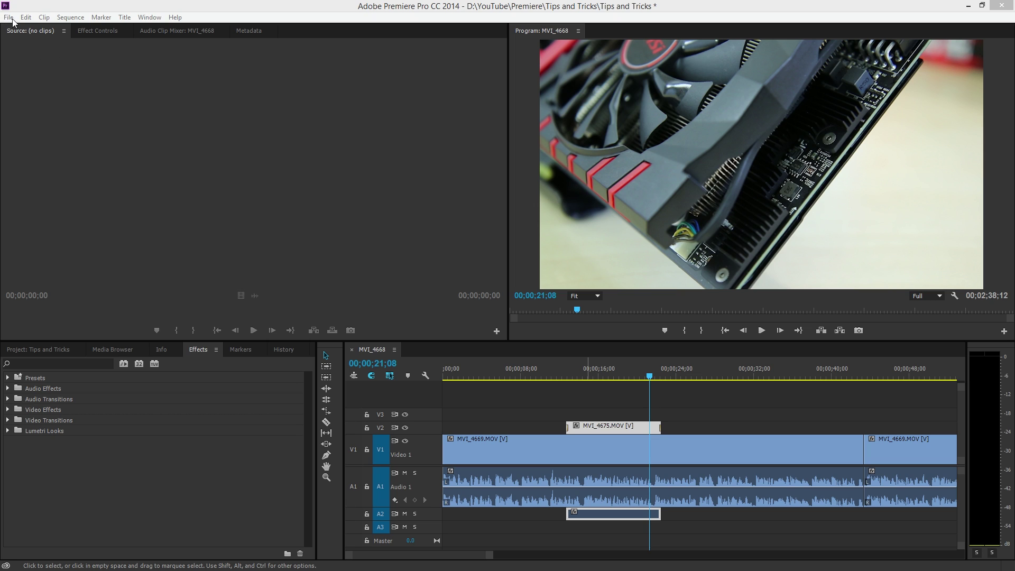
# Bring Premiere Pro into focus and open the General page of Edit > Preferences
pyautogui.click(88, 7)
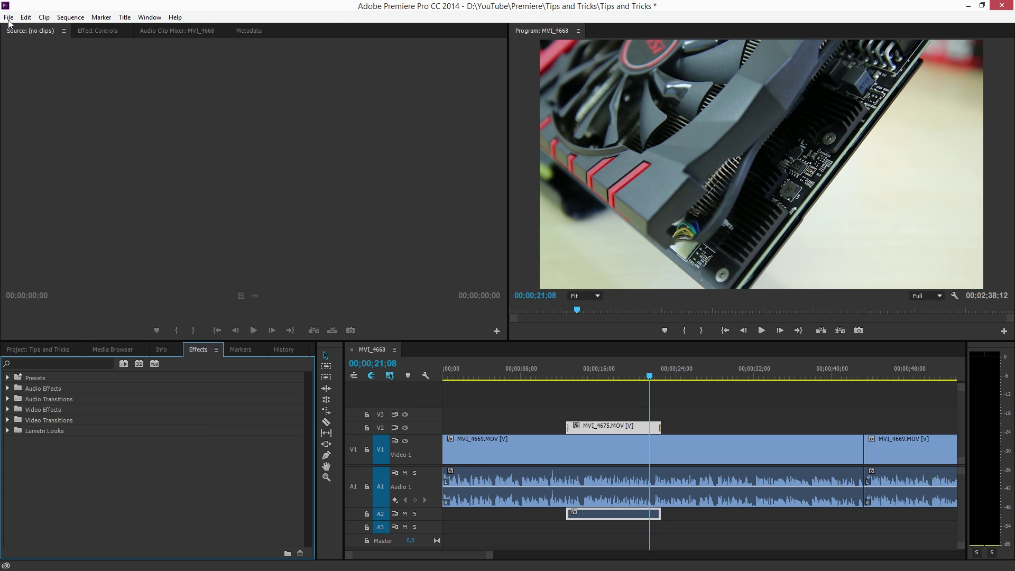
pyautogui.click(8, 17)
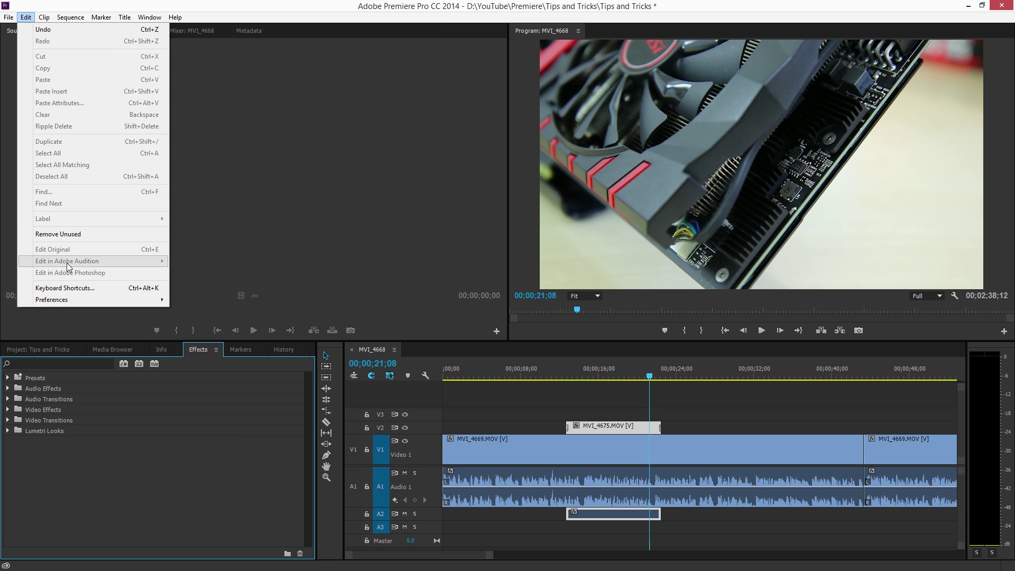
pyautogui.moveTo(69, 304)
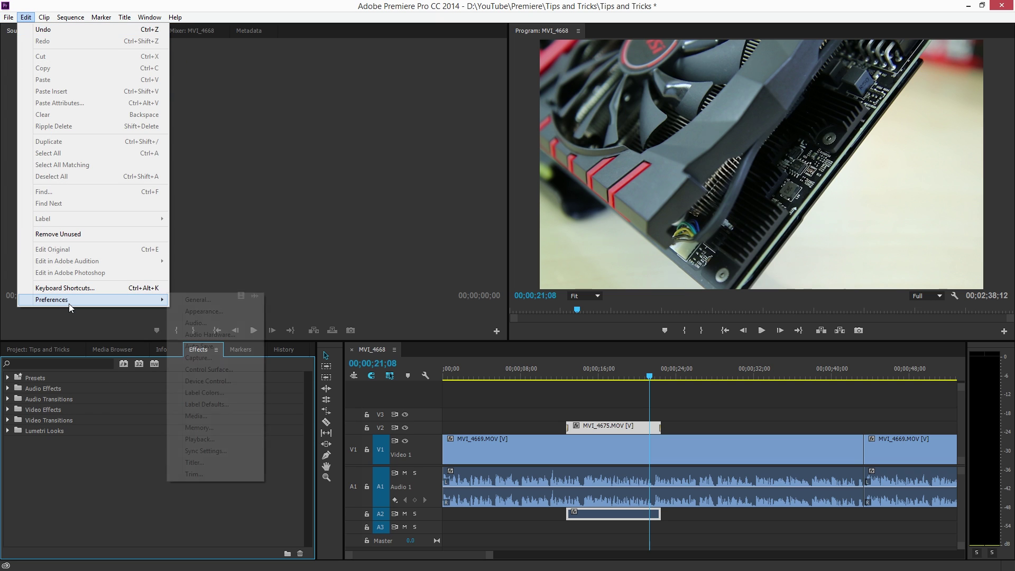
pyautogui.click(198, 302)
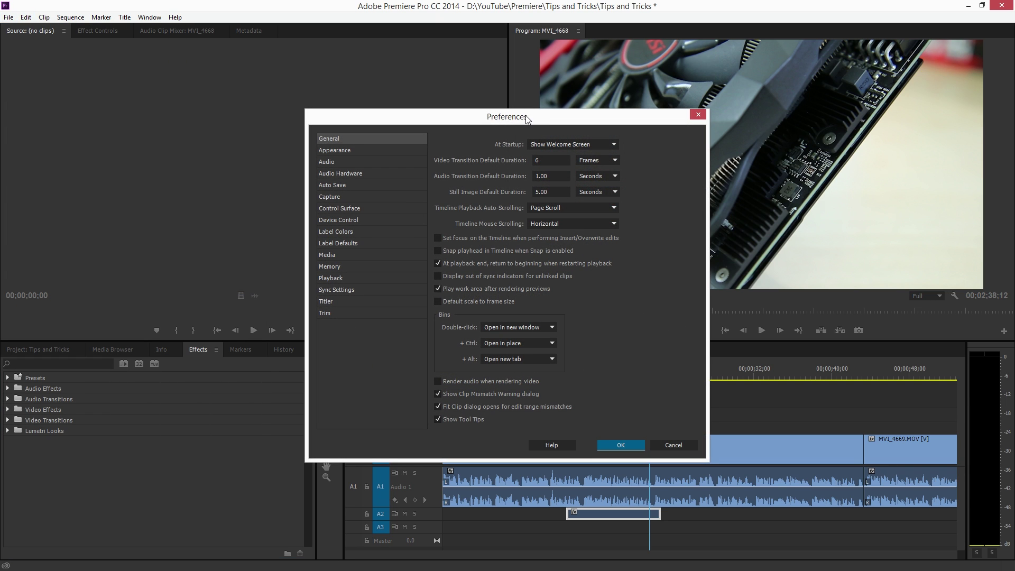
# Keep frames as the transition duration unit and set Still Image Default Duration to 6 seconds
pyautogui.moveTo(495, 111); pyautogui.dragTo(331, 59)
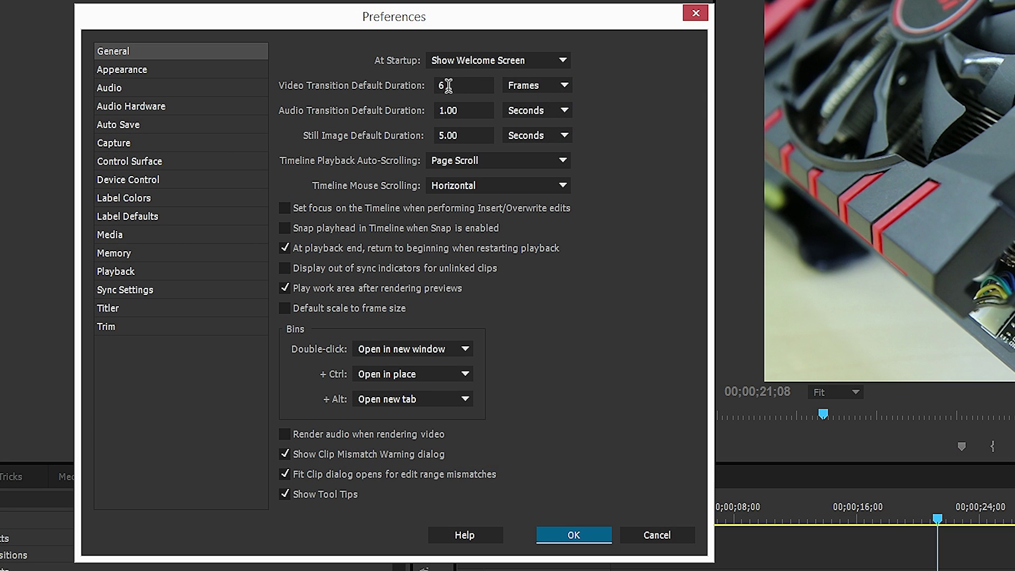
pyautogui.click(531, 86)
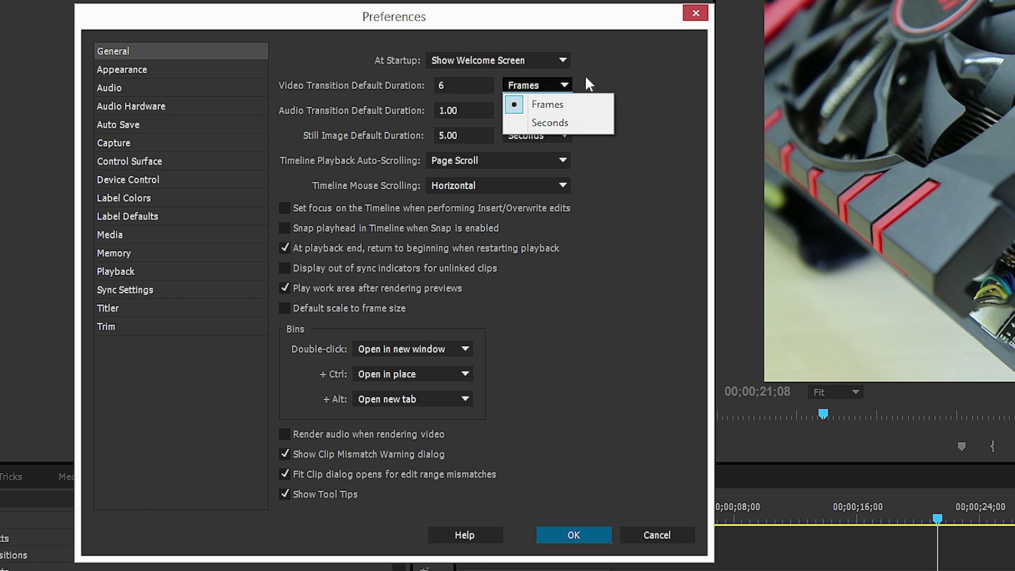
pyautogui.click(608, 65)
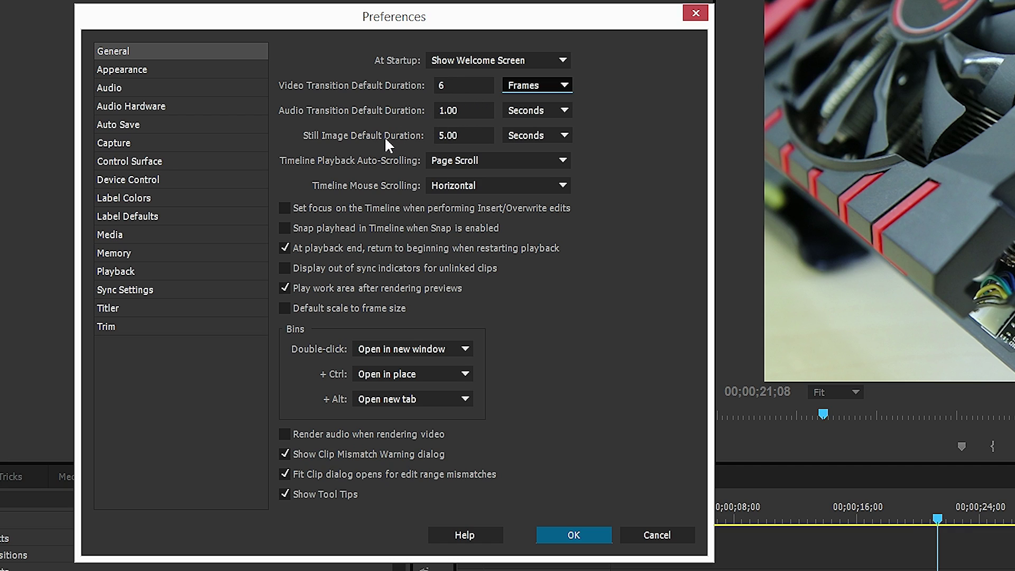
pyautogui.doubleClick(469, 136)
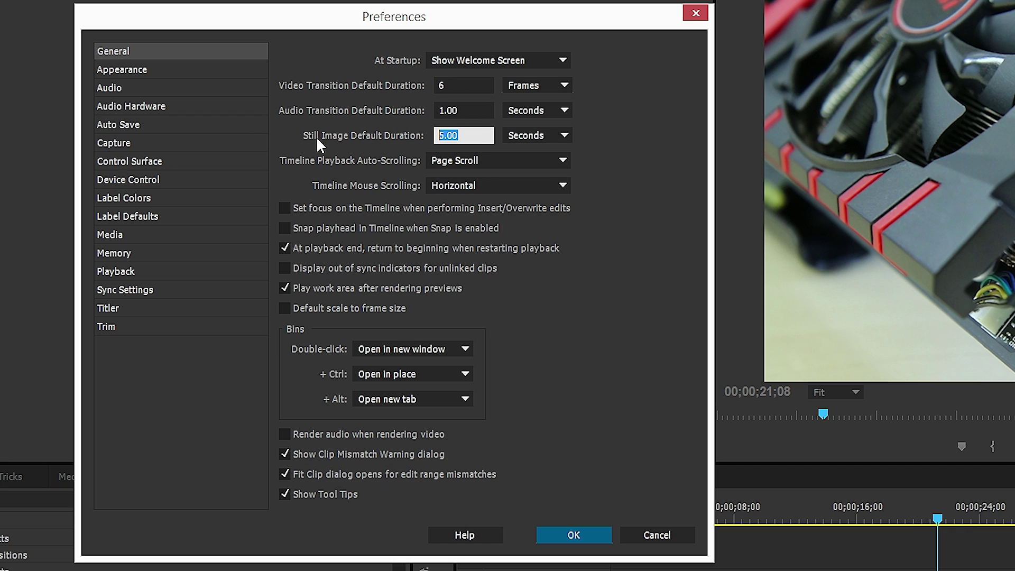
pyautogui.write('6')
pyautogui.click(633, 150)
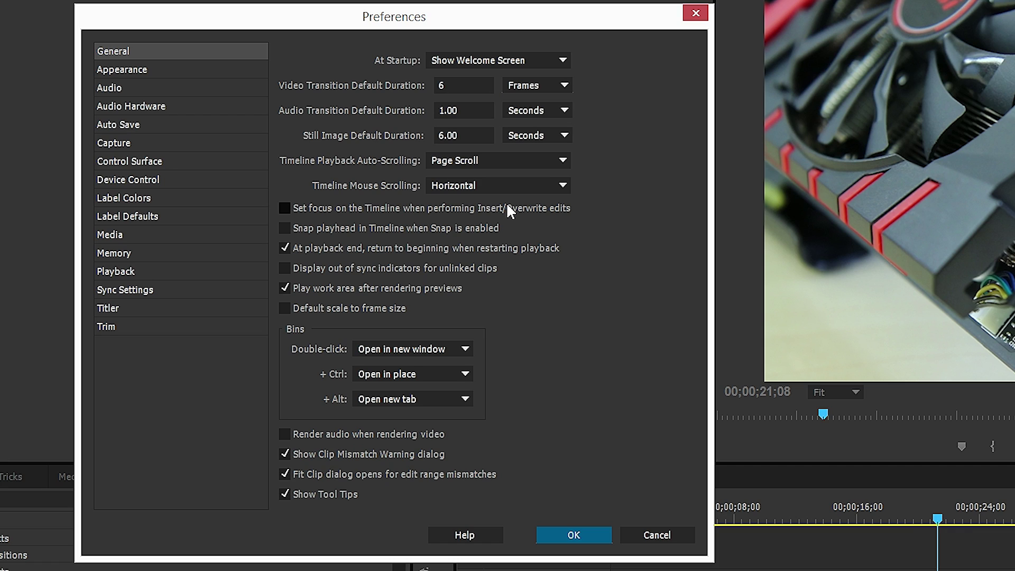
# On the Appearance page, drag the Brightness slider to its minimum and back near Default
pyautogui.click(177, 71)
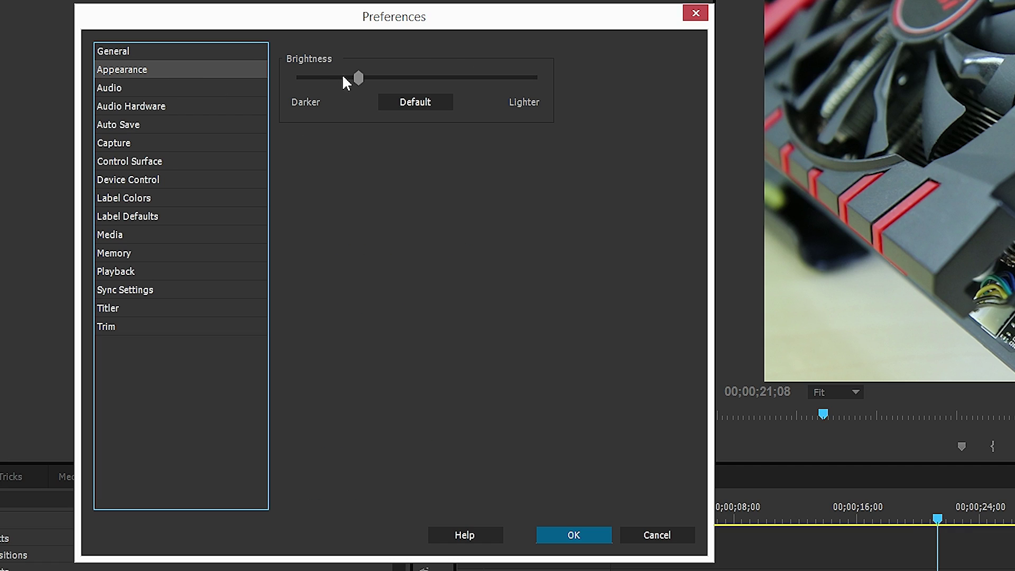
pyautogui.moveTo(359, 79); pyautogui.dragTo(783, 98)
pyautogui.moveTo(537, 79); pyautogui.dragTo(263, 80)
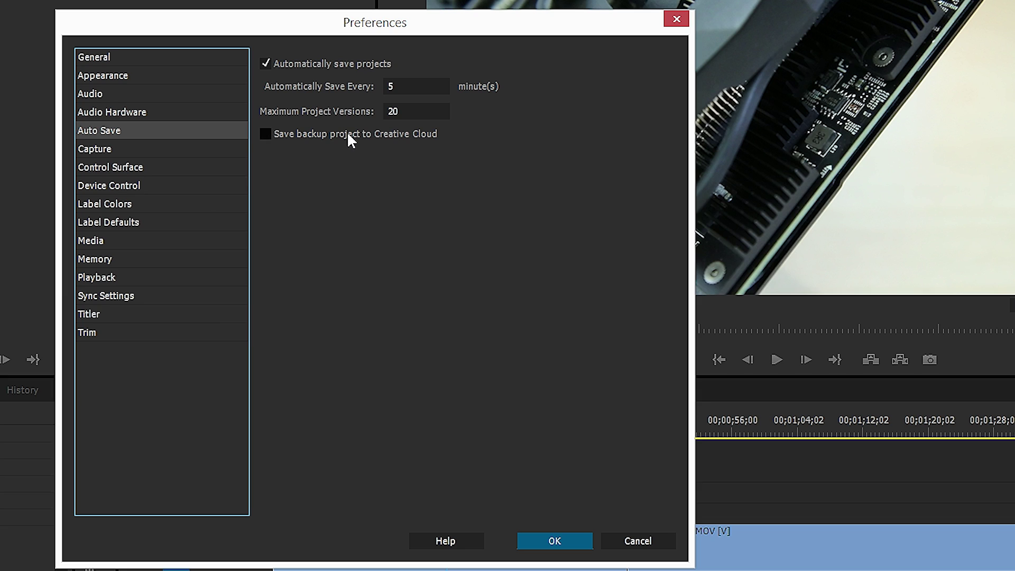
# Set auto-save to every 5 minutes and confirm Maximum Project Versions is 20
pyautogui.click(415, 84)
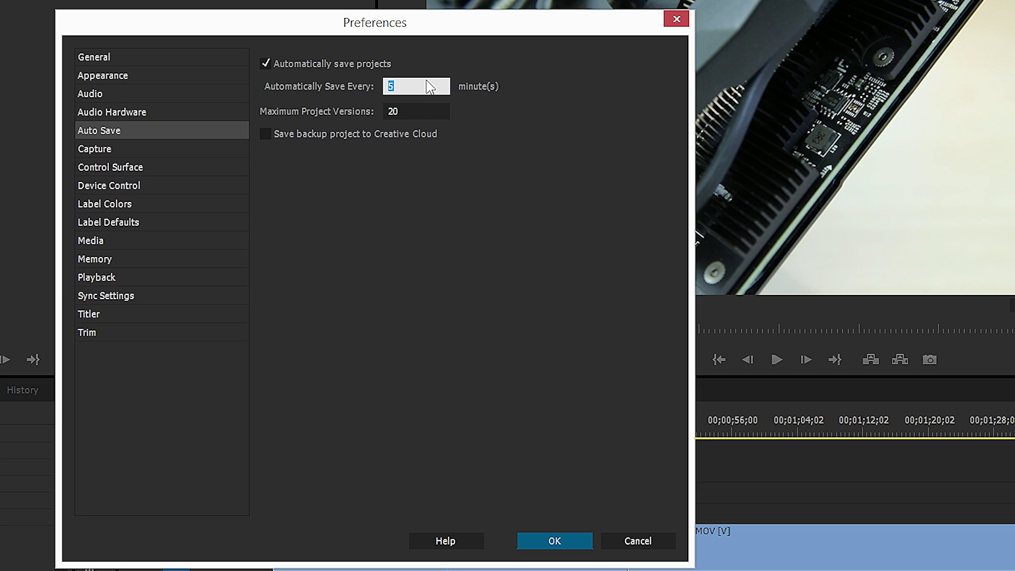
pyautogui.write('20')
pyautogui.press('Return')
pyautogui.write('5')
pyautogui.click(653, 341)
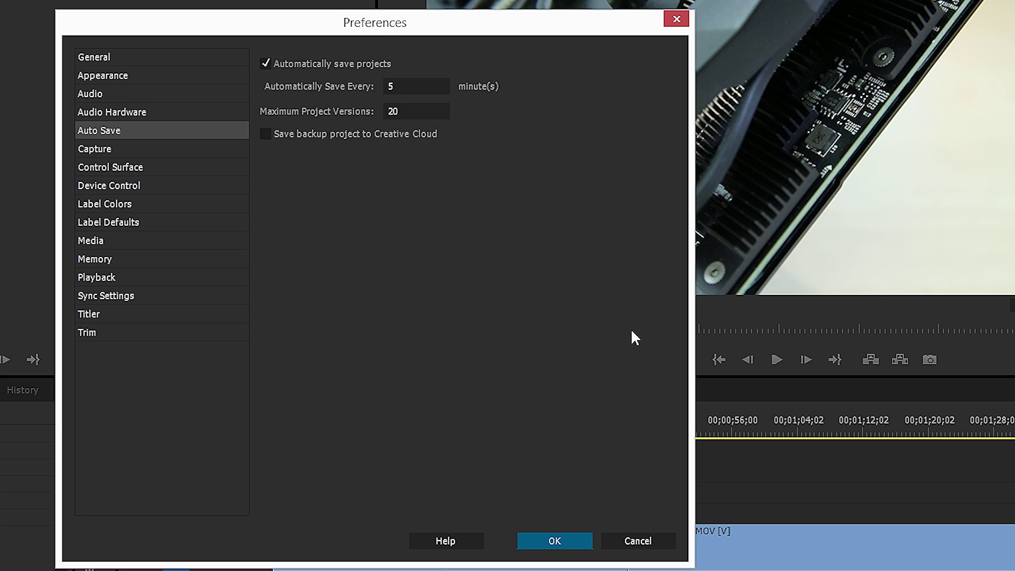
pyautogui.click(420, 110)
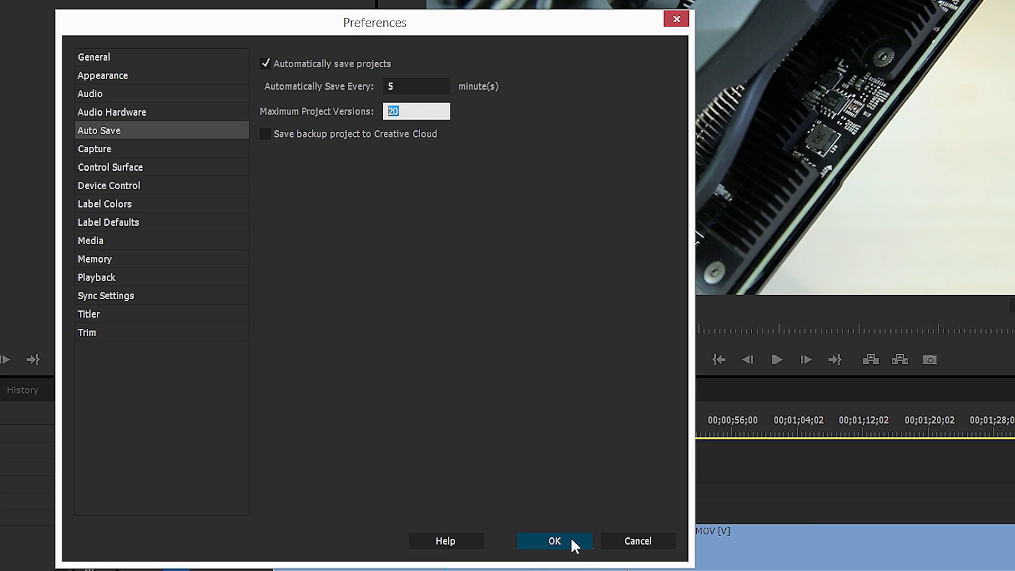
pyautogui.click(119, 260)
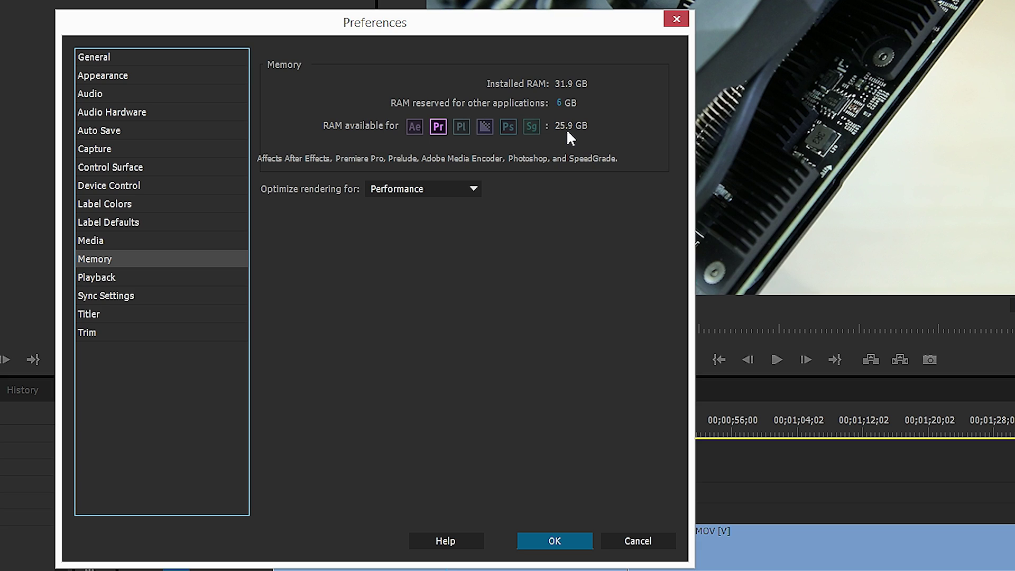
# Keep rendering optimized for Performance and view the Sync Settings page
pyautogui.click(473, 188)
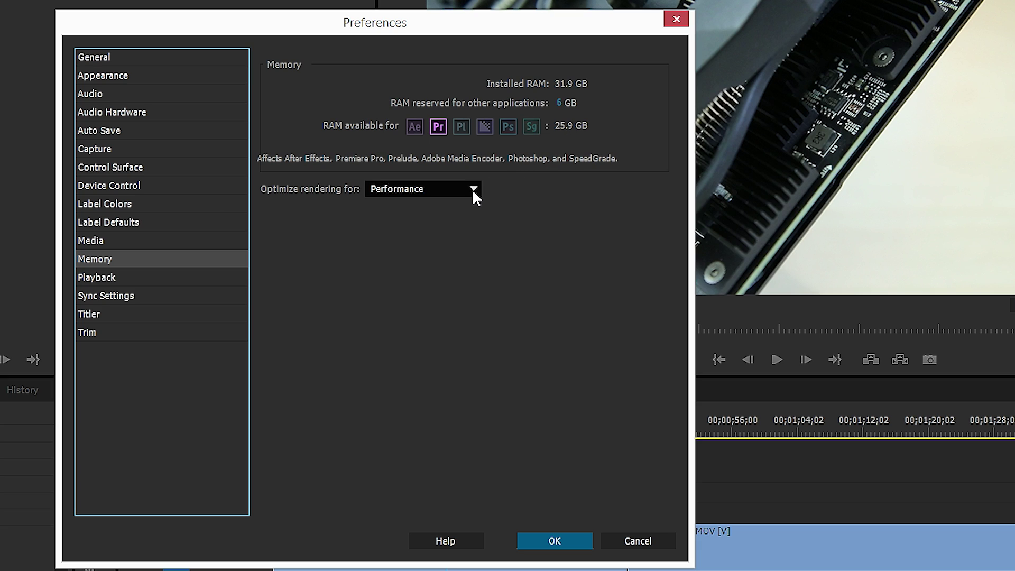
pyautogui.click(475, 191)
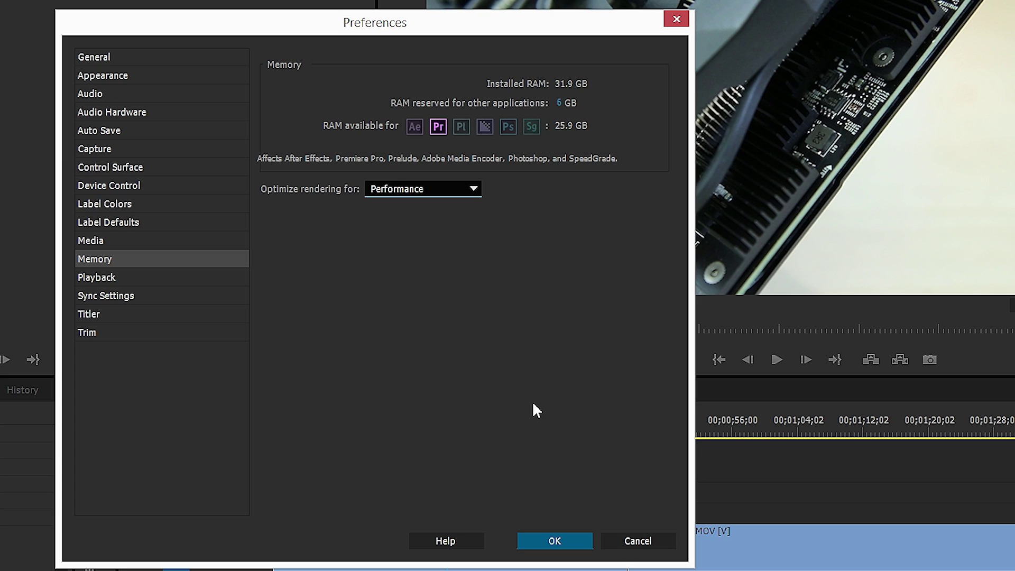
pyautogui.click(123, 300)
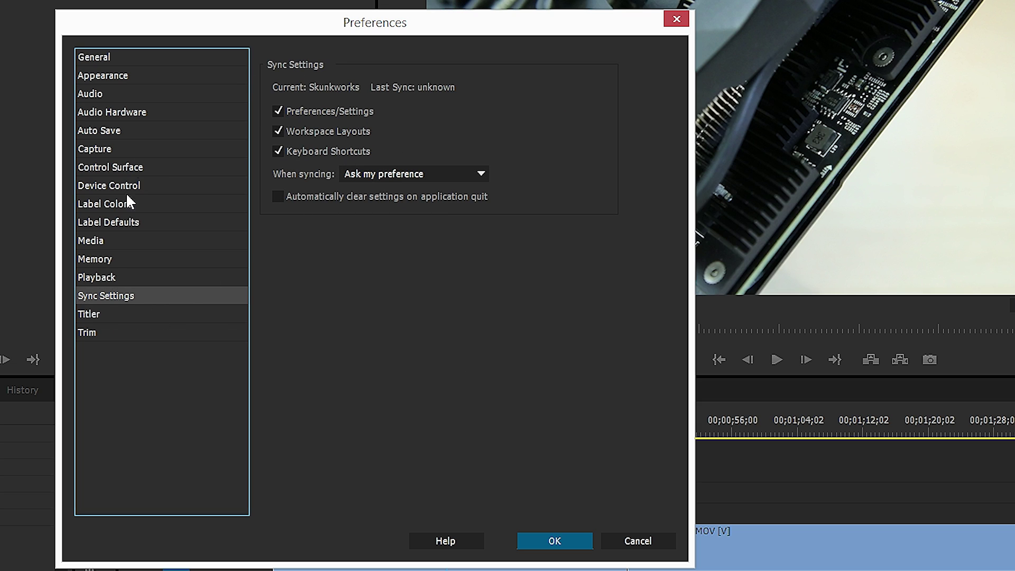
# Review the Playback, Memory, Media, Label Defaults, Label Colors and Trim pages, then accept Preferences
pyautogui.click(100, 276)
pyautogui.click(114, 258)
pyautogui.click(115, 241)
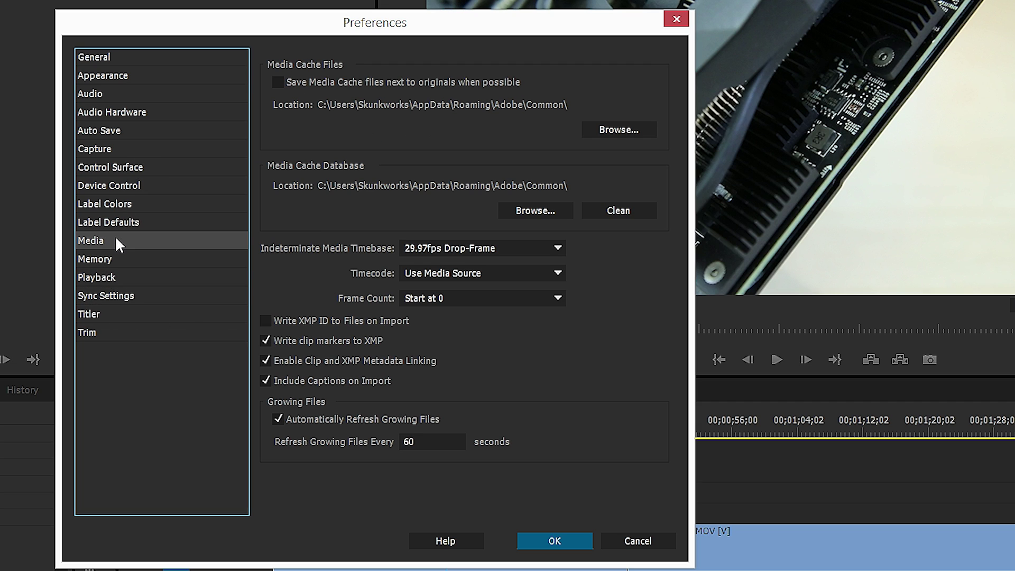
pyautogui.click(126, 218)
pyautogui.click(134, 205)
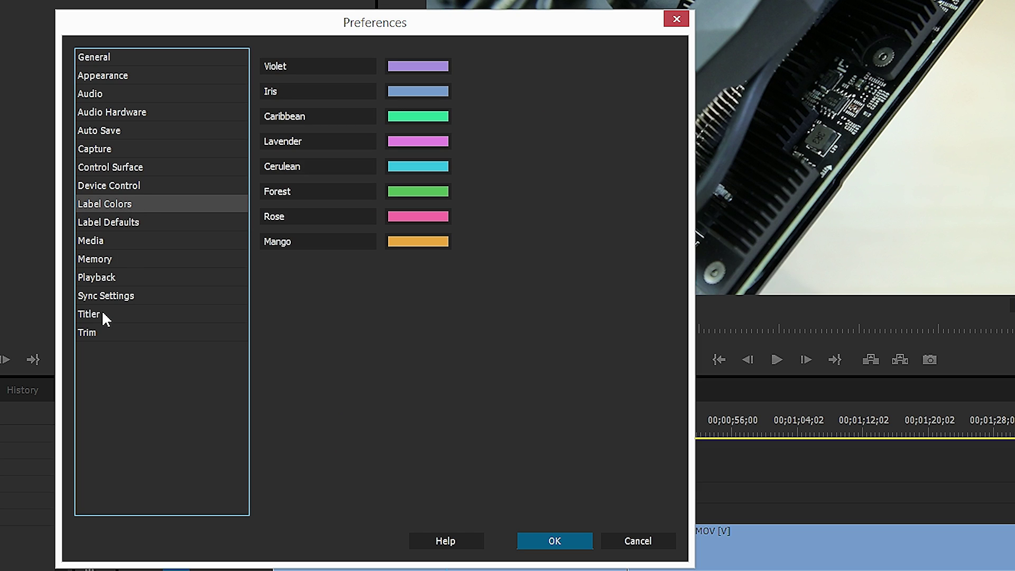
pyautogui.click(108, 334)
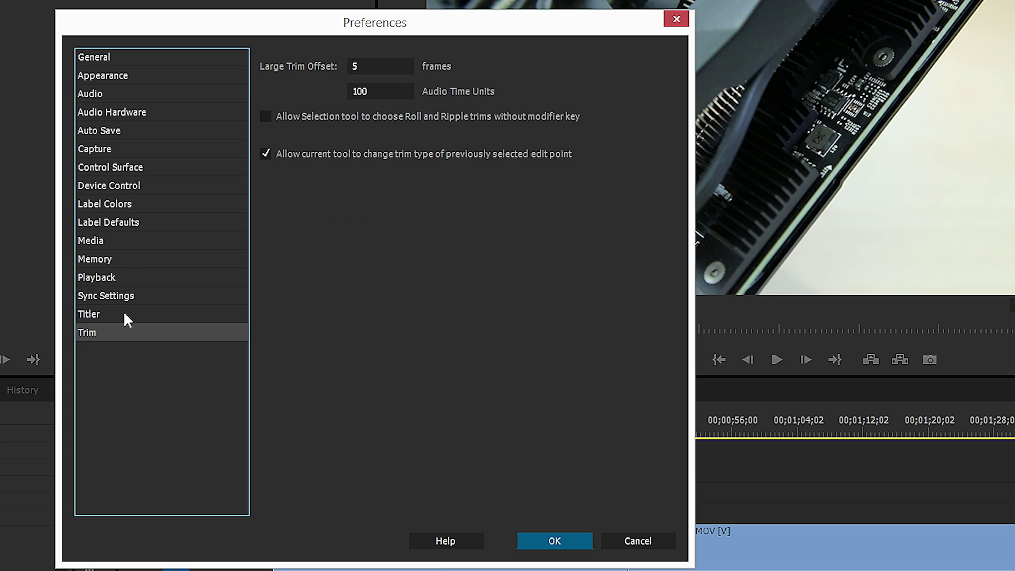
pyautogui.click(546, 542)
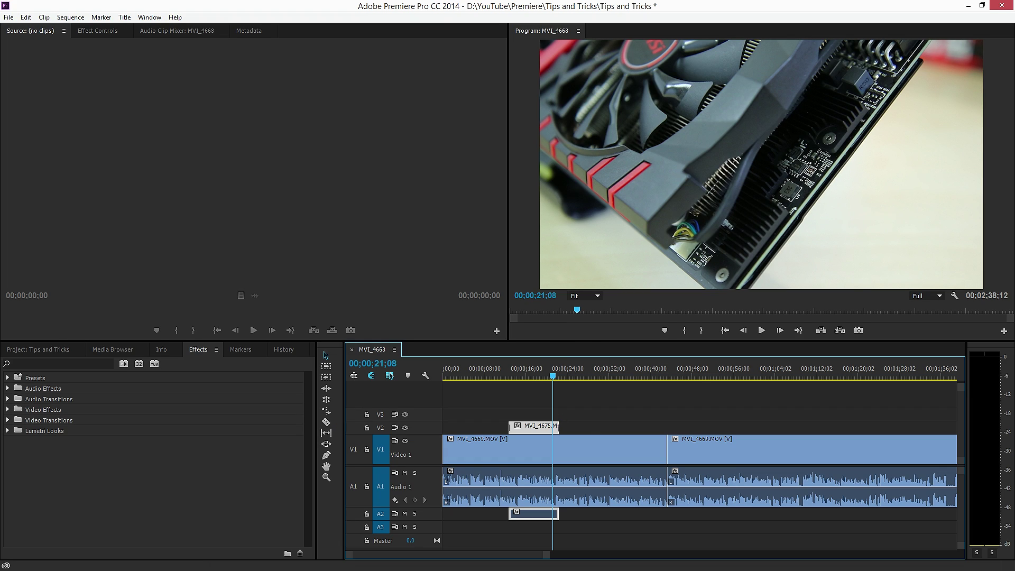
# In File Explorer, go to D: > YouTube > Premiere > Tips and Tricks > Adobe Premiere Pro Auto-Save
pyautogui.press('super+e')
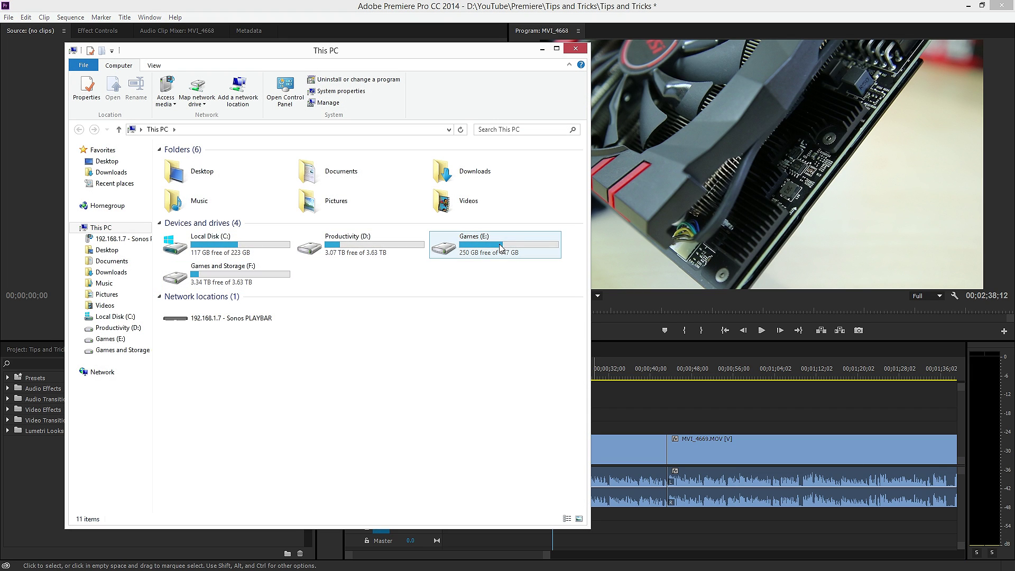
pyautogui.doubleClick(360, 245)
pyautogui.doubleClick(375, 168)
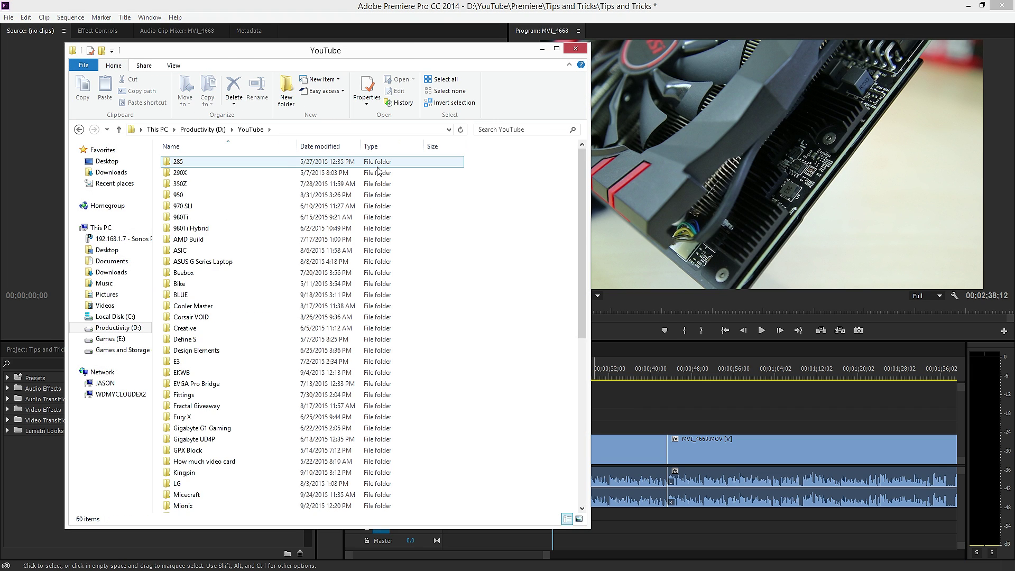
pyautogui.scroll(-9, 259, 265)
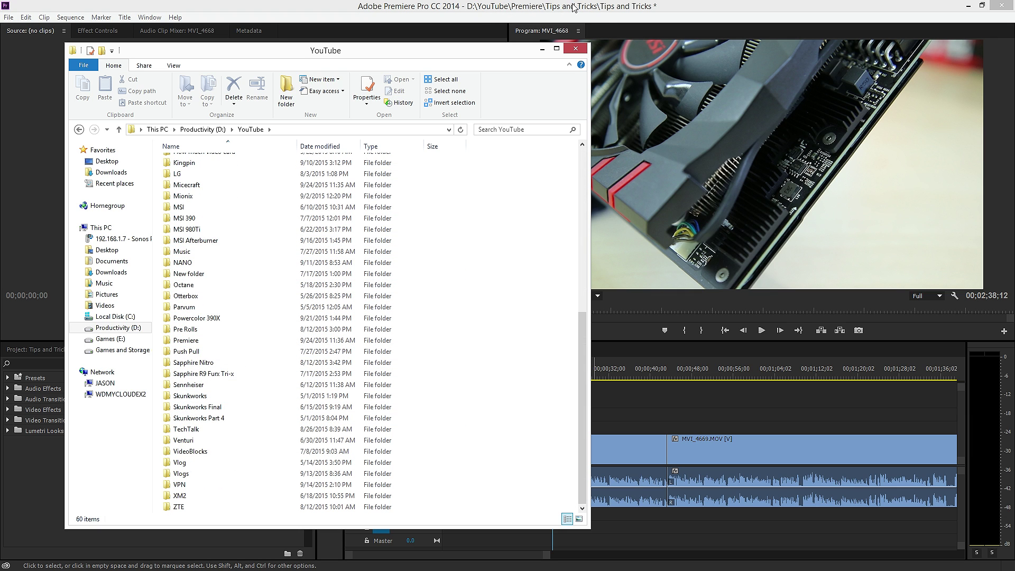
pyautogui.doubleClick(249, 340)
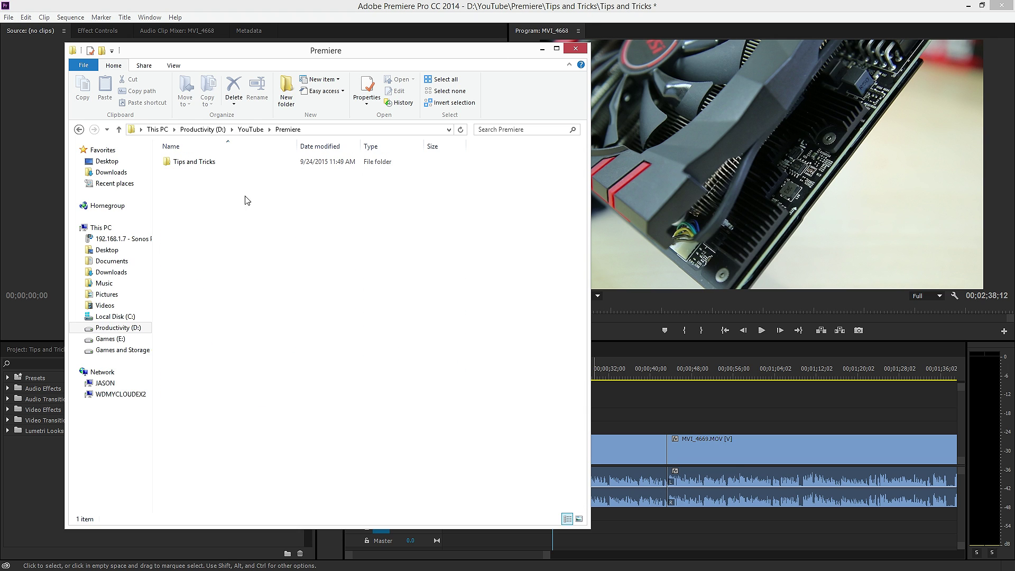
pyautogui.doubleClick(222, 164)
pyautogui.click(261, 163)
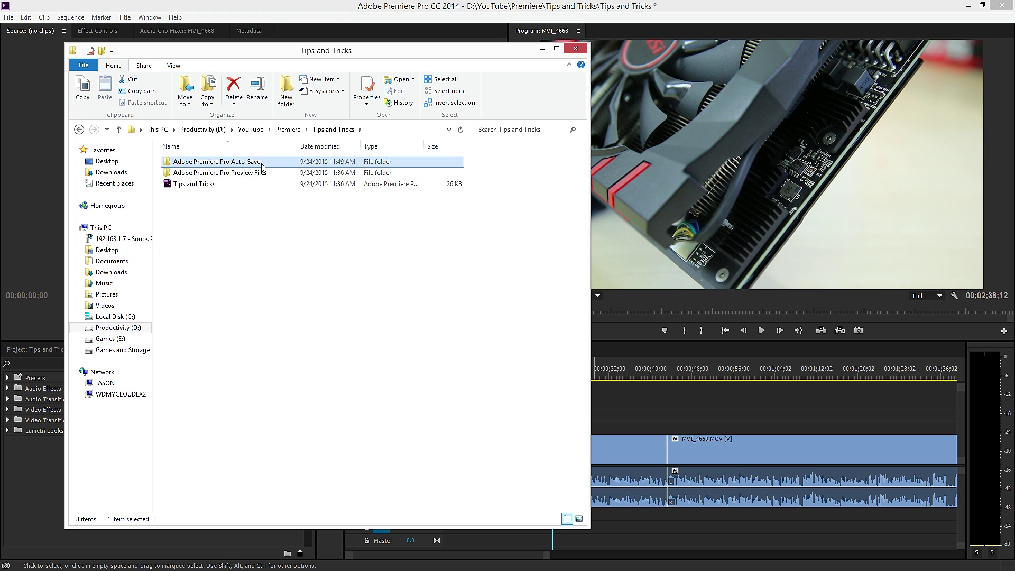
pyautogui.doubleClick(263, 165)
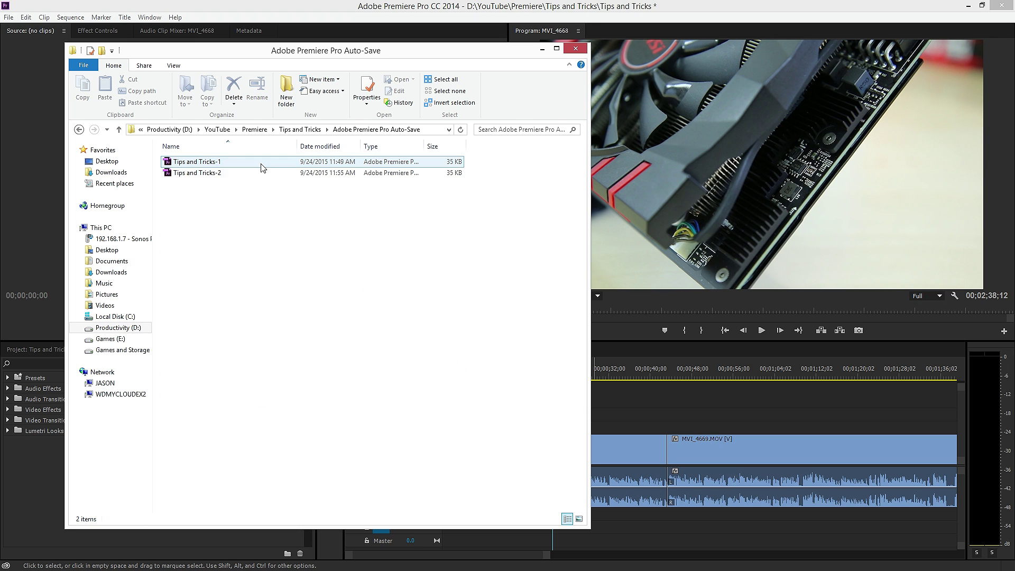
pyautogui.click(79, 132)
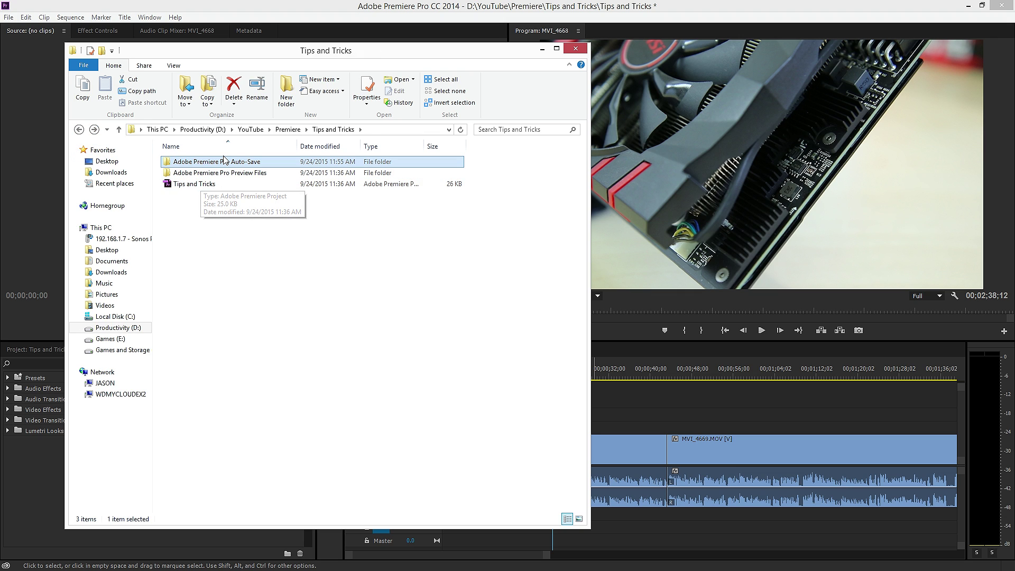
pyautogui.doubleClick(245, 162)
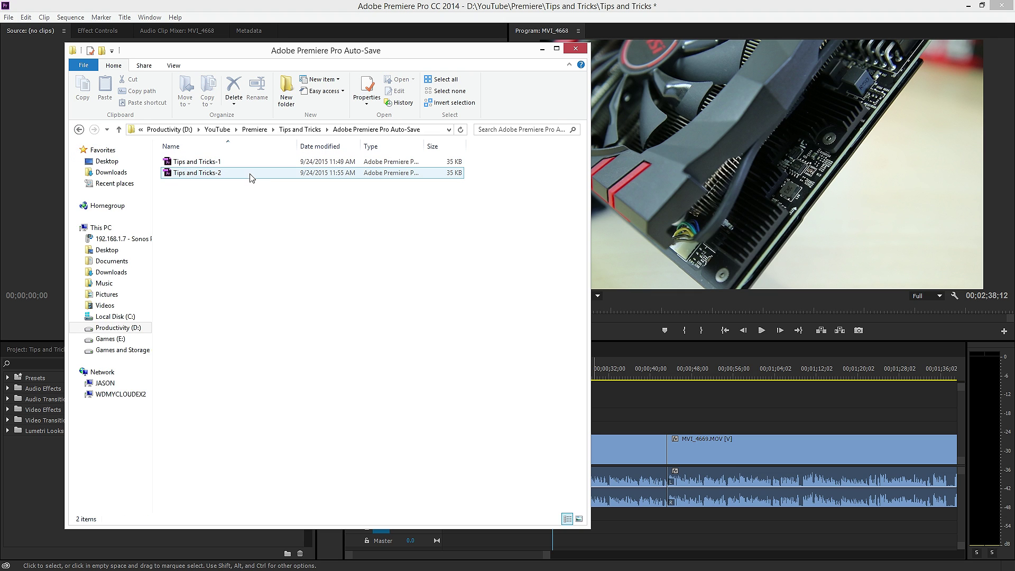
# Move MVI_4675.MOV on V2 to start at 00;00;11;08 and enlarge the timeline area
pyautogui.click(576, 49)
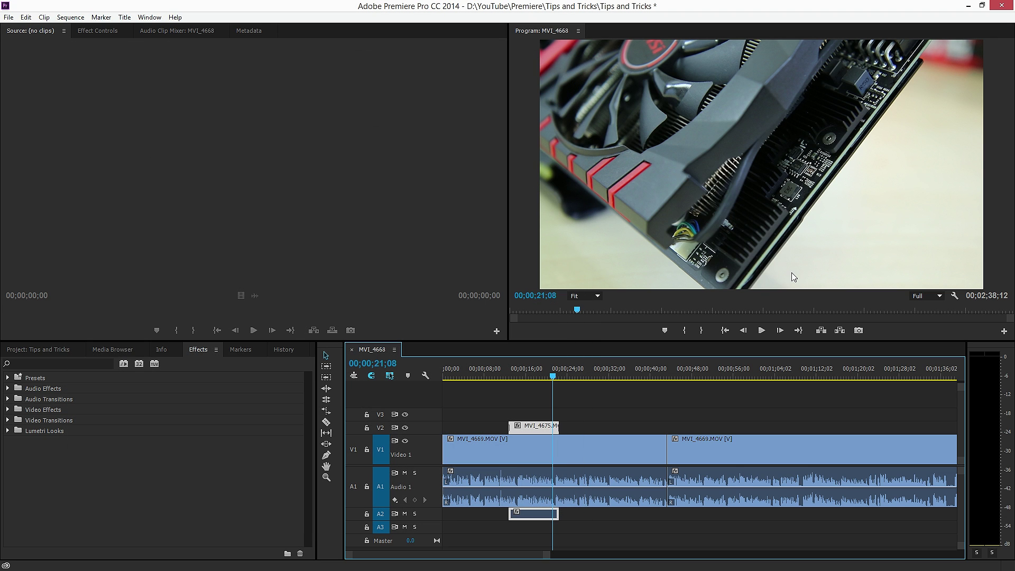
pyautogui.press('=')
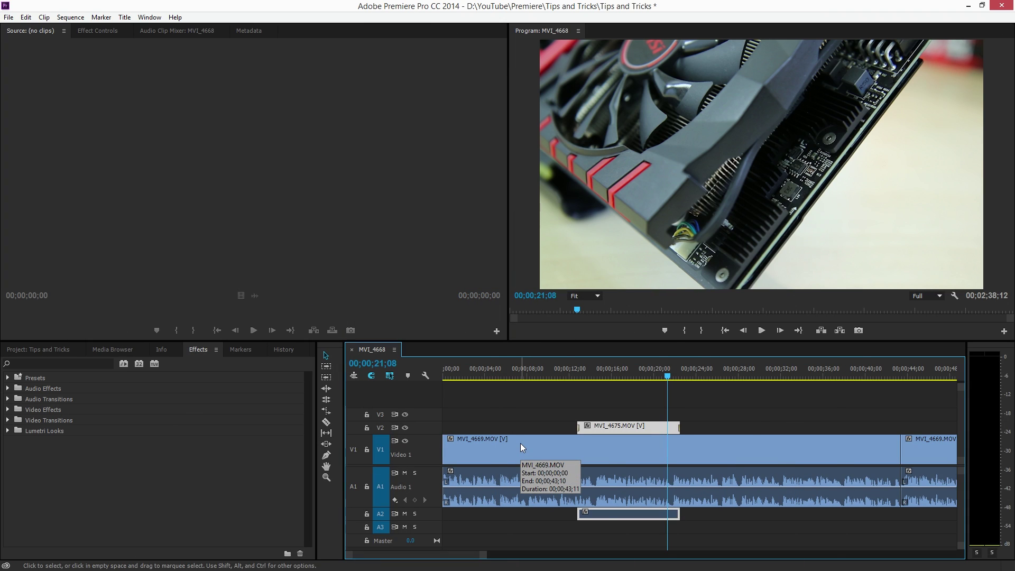
pyautogui.click(563, 370)
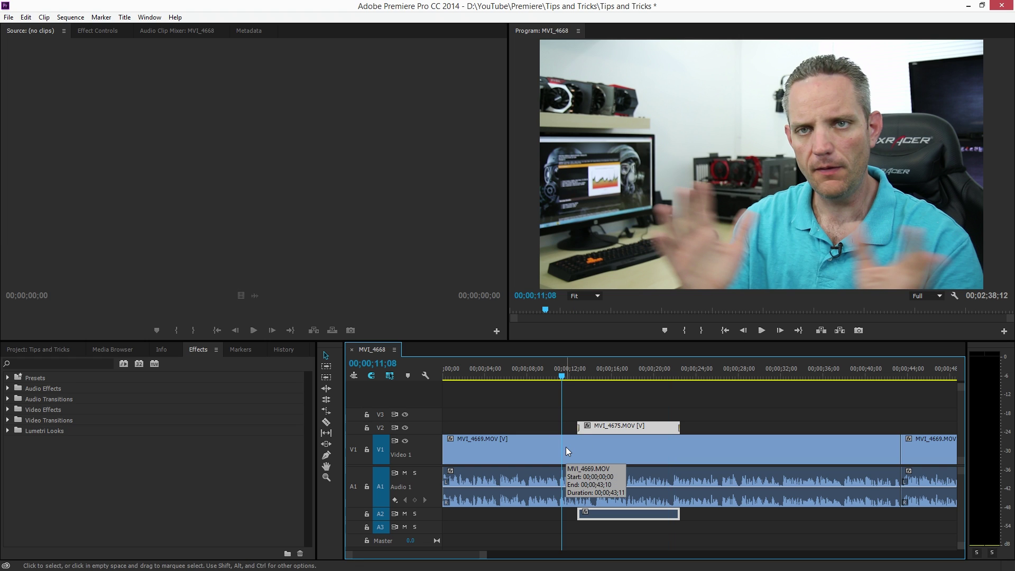
pyautogui.moveTo(628, 426)
pyautogui.mouseDown()
pyautogui.moveTo(641, 426)
pyautogui.moveTo(612, 428)
pyautogui.mouseUp()
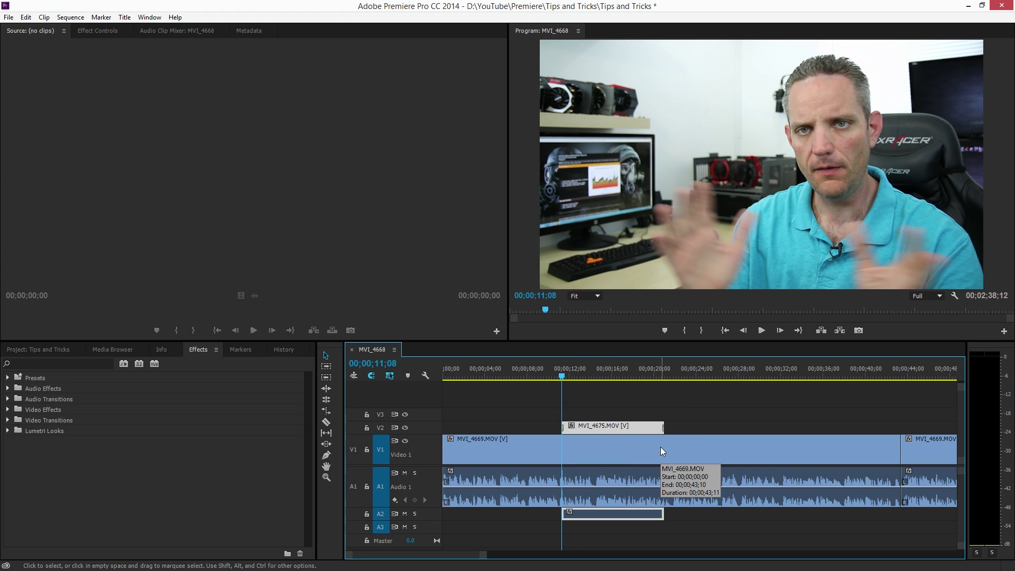
pyautogui.moveTo(426, 520); pyautogui.dragTo(426, 533)
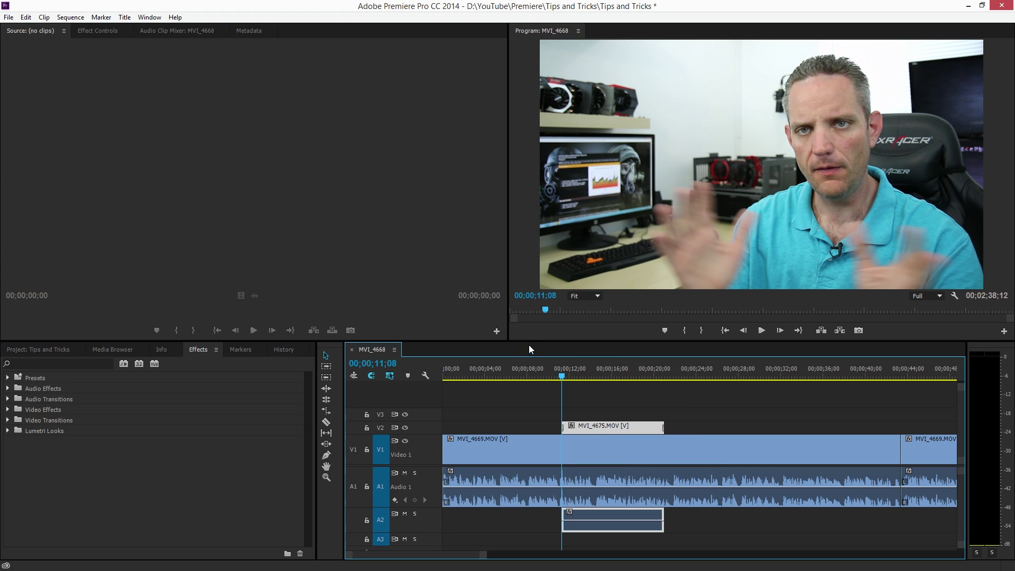
pyautogui.moveTo(529, 343); pyautogui.dragTo(534, 242)
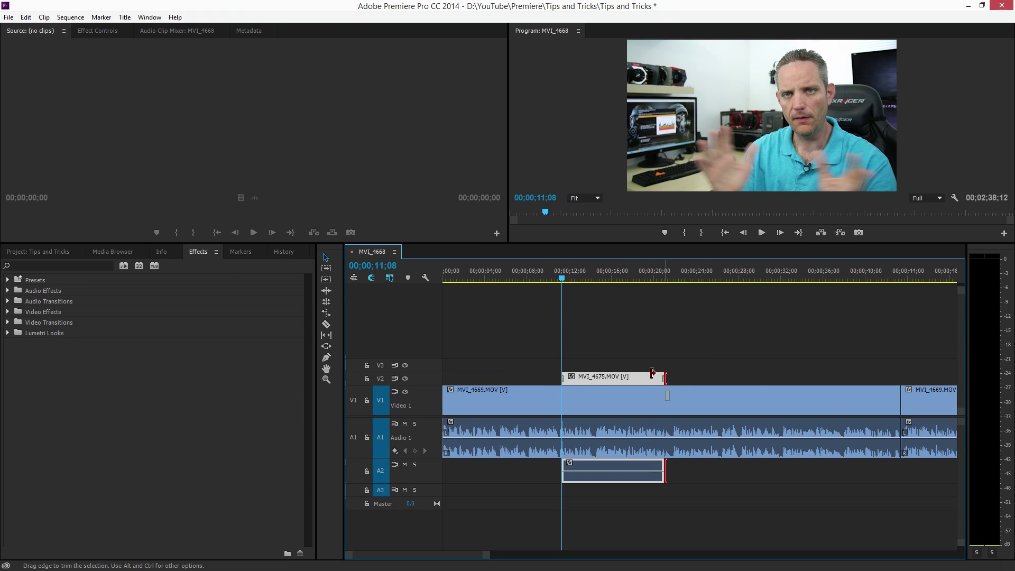
# Add the default Dip to White transition at the clip's start and lengthen it 8 frames
pyautogui.press('/')
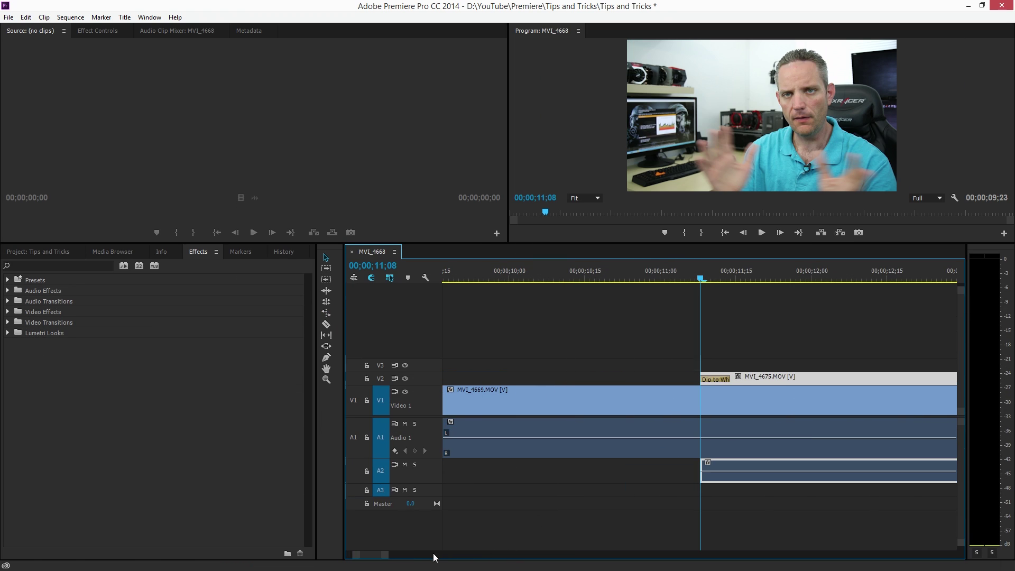
pyautogui.moveTo(730, 377)
pyautogui.mouseDown()
pyautogui.moveTo(770, 376)
pyautogui.moveTo(745, 376)
pyautogui.mouseUp()
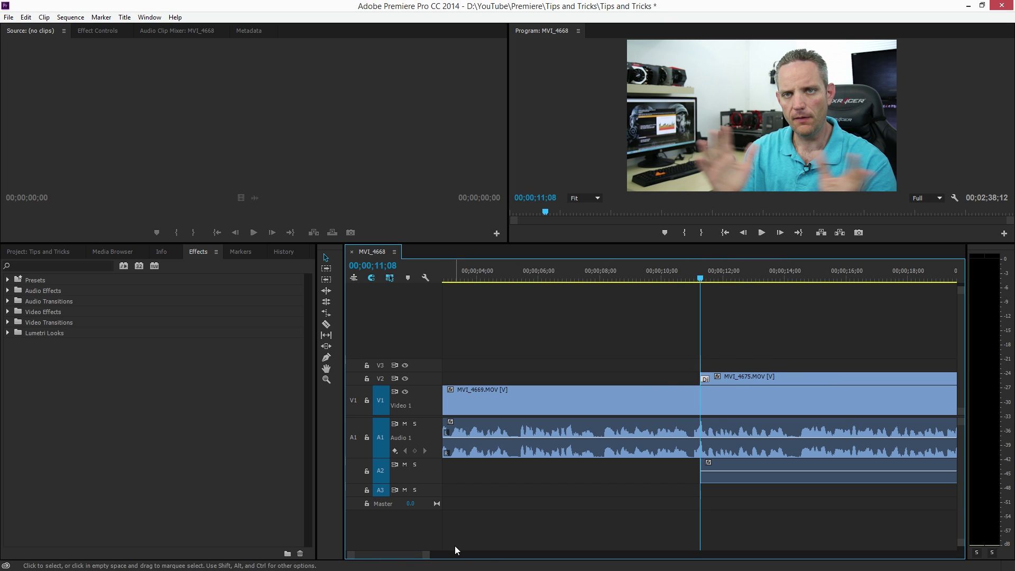
pyautogui.moveTo(385, 555); pyautogui.dragTo(409, 555)
pyautogui.press('=')
pyautogui.press('=')
pyautogui.press('=')
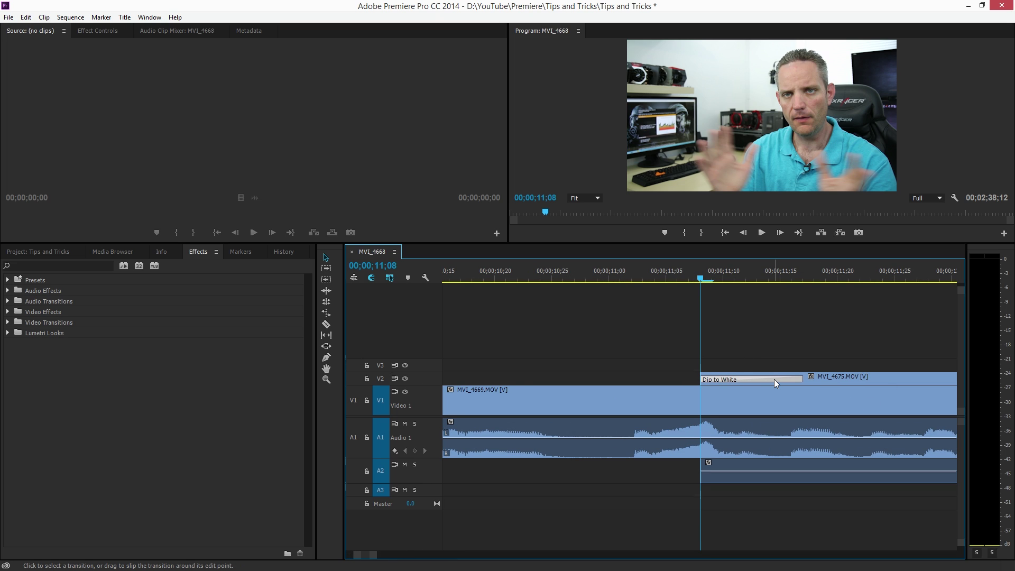
# Check the General preferences and close them without changes
pyautogui.click(26, 18)
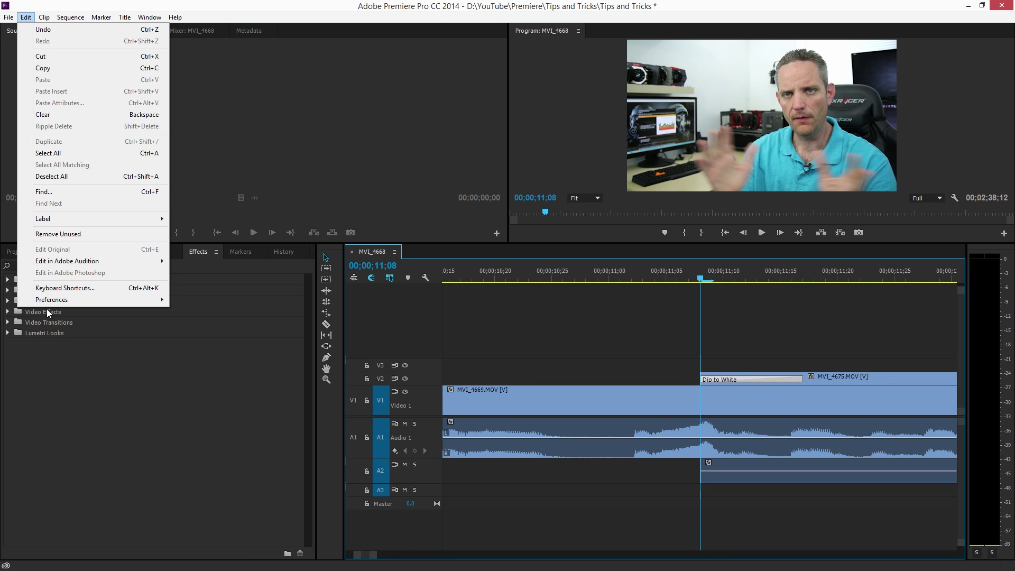
pyautogui.moveTo(80, 300)
pyautogui.click(194, 297)
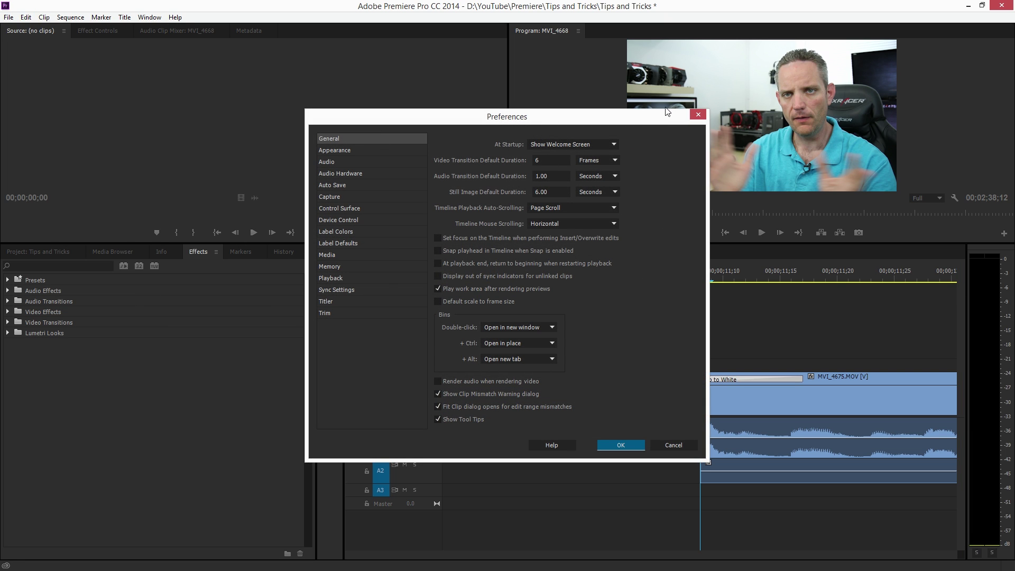
pyautogui.click(697, 115)
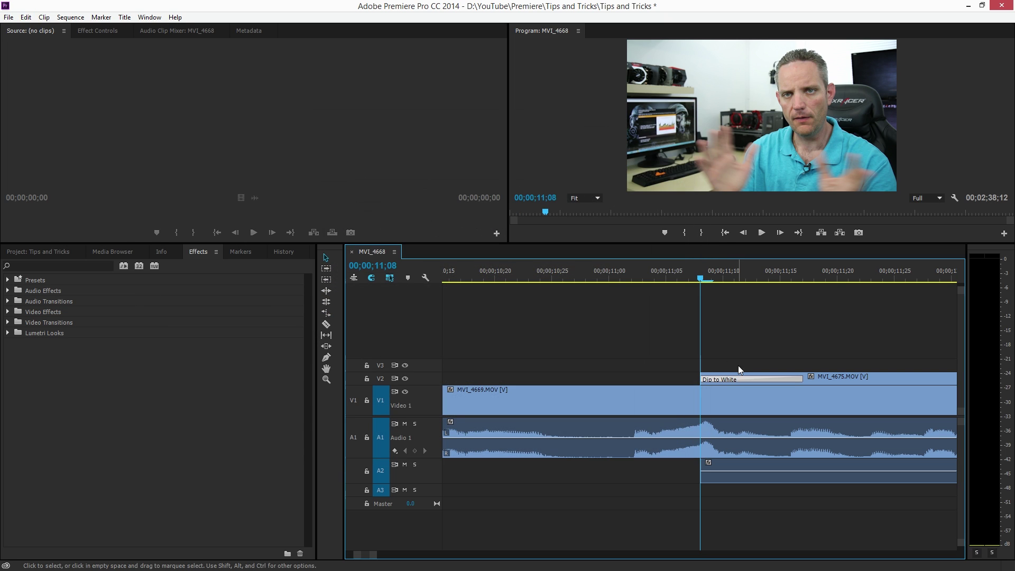
# Delete the Dip to White transition on V2 and zoom the timeline out
pyautogui.click(750, 378)
pyautogui.press('Delete')
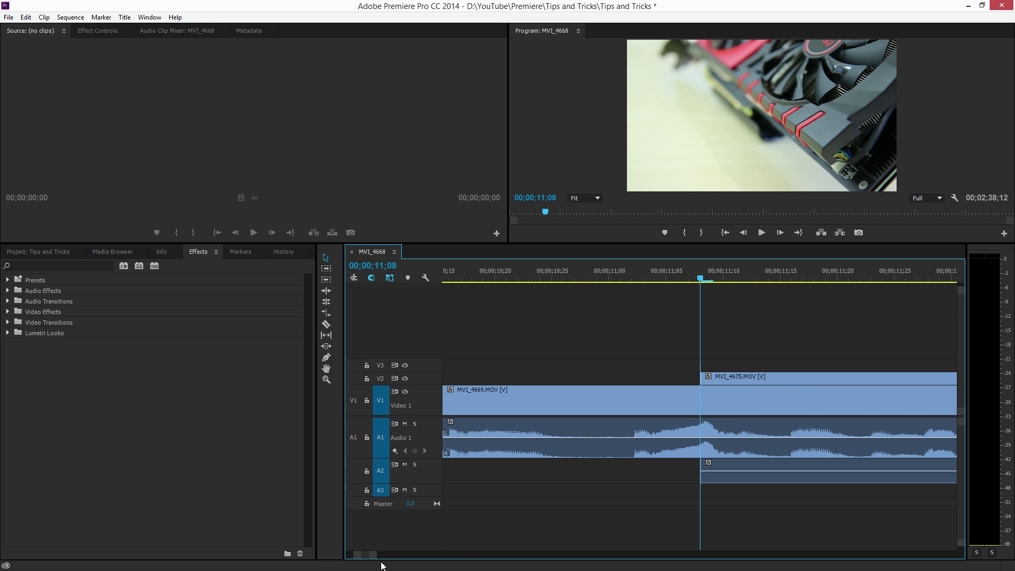
pyautogui.press('-')
pyautogui.press('-')
pyautogui.press('-')
pyautogui.press('-')
pyautogui.press('-')
# Search Effects for 'dip' and drag Dip to White onto the timeline edit point
pyautogui.click(98, 263)
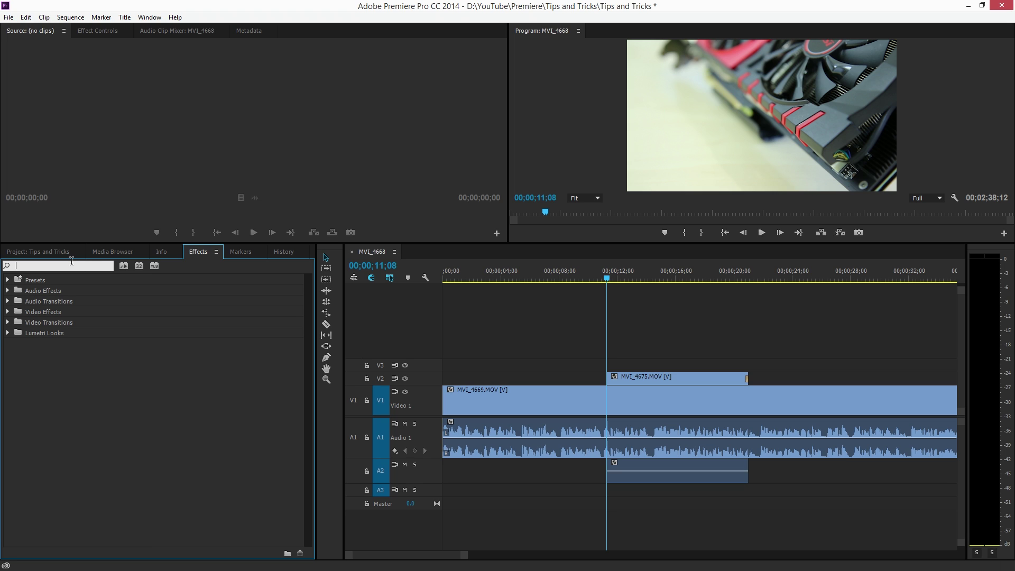
pyautogui.write('dip')
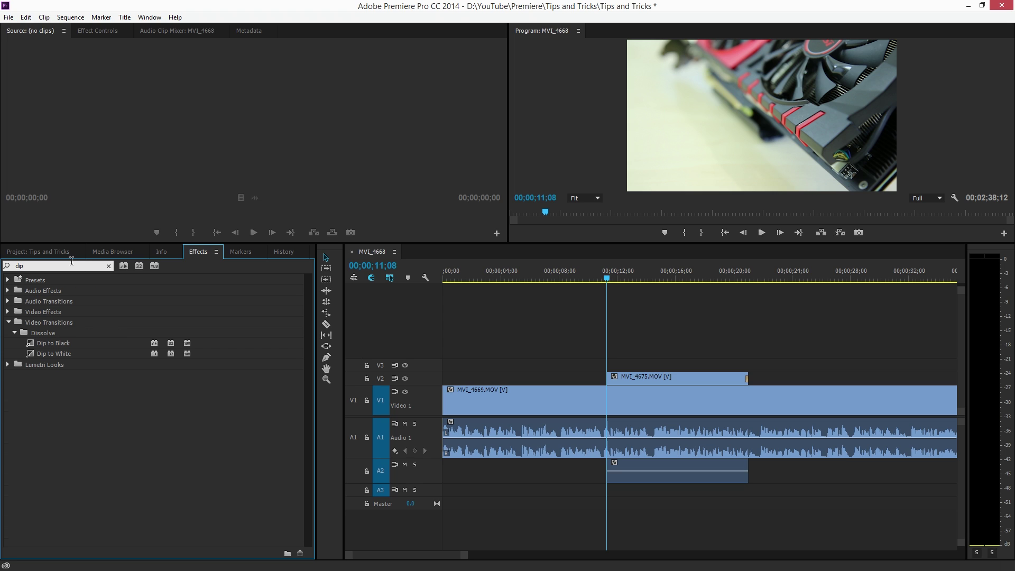
pyautogui.moveTo(77, 356); pyautogui.dragTo(611, 379)
# Search Effects for 'crossfa' and 'diss' transitions, then clear the search
pyautogui.doubleClick(61, 265)
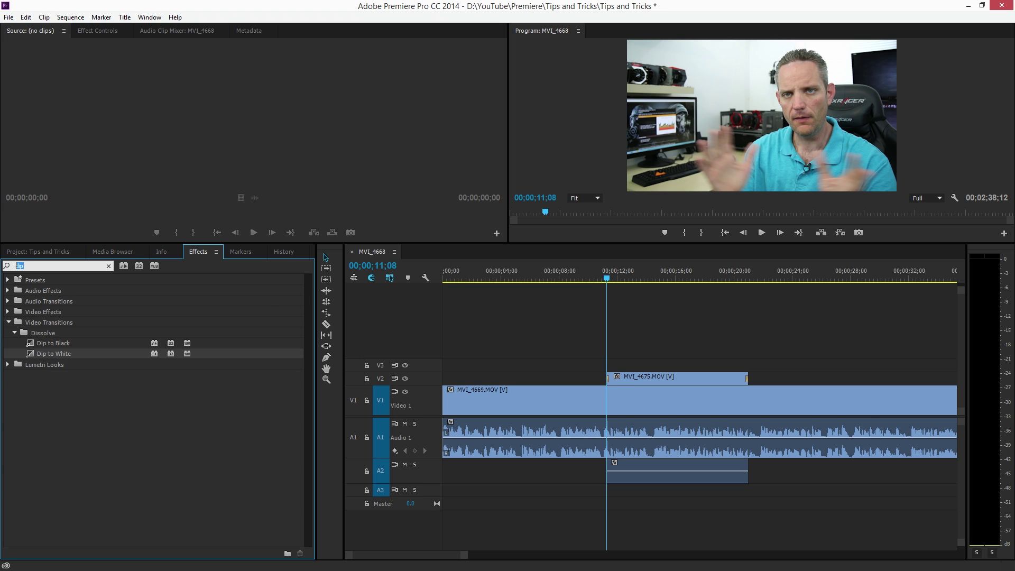
pyautogui.write('crossfad')
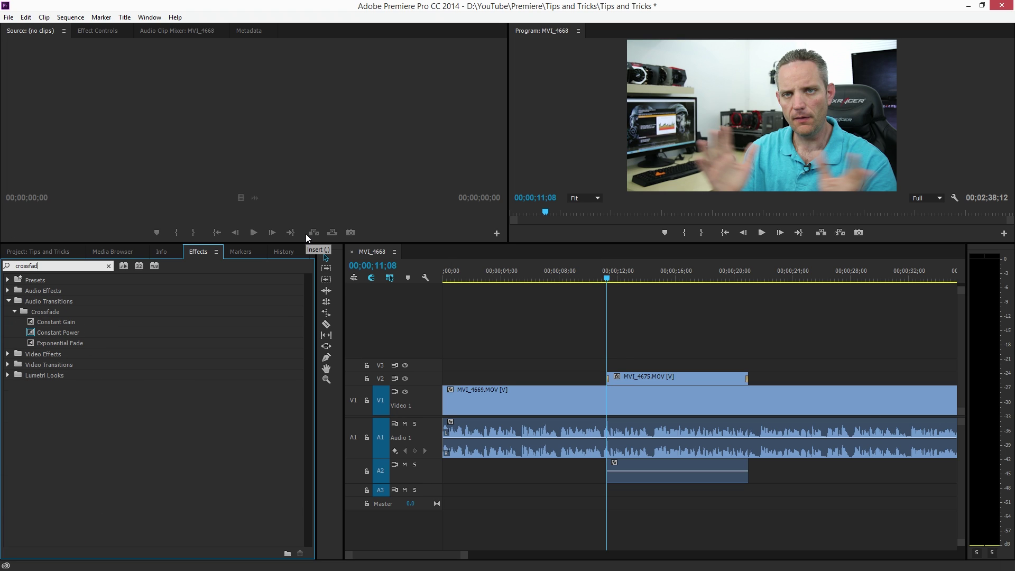
pyautogui.press('BackSpace')
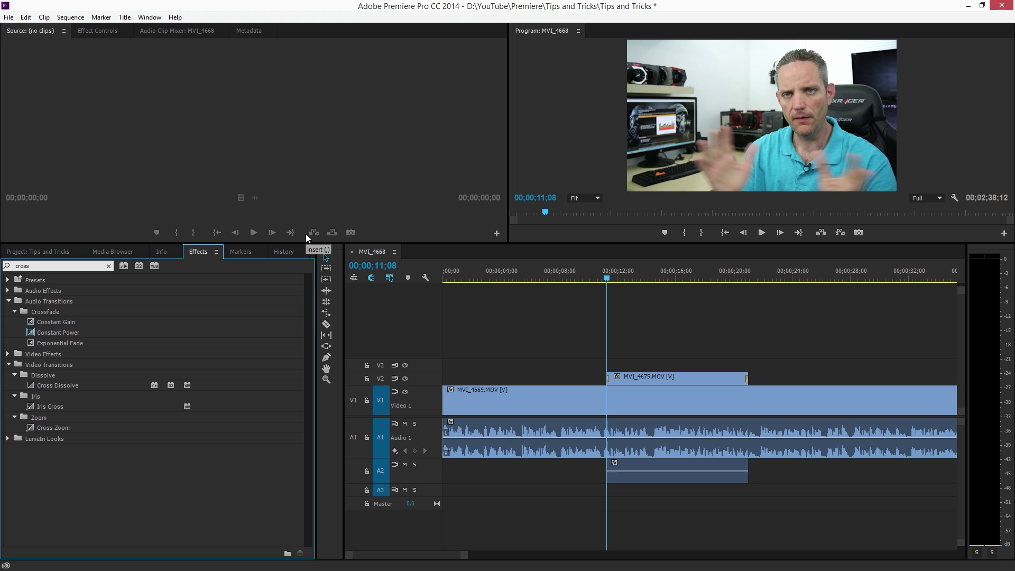
pyautogui.write('disso')
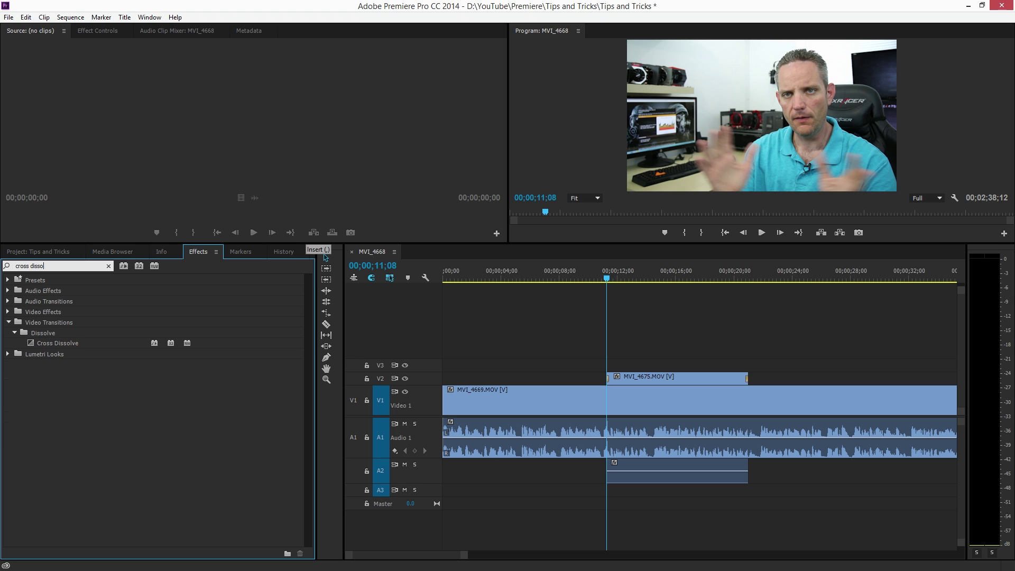
pyautogui.click(109, 267)
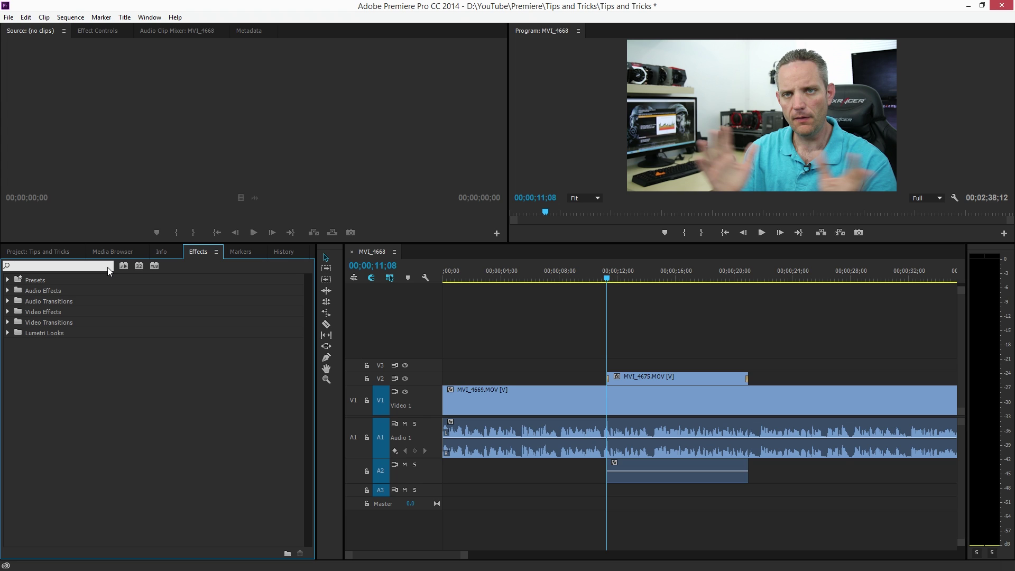
pyautogui.click(148, 369)
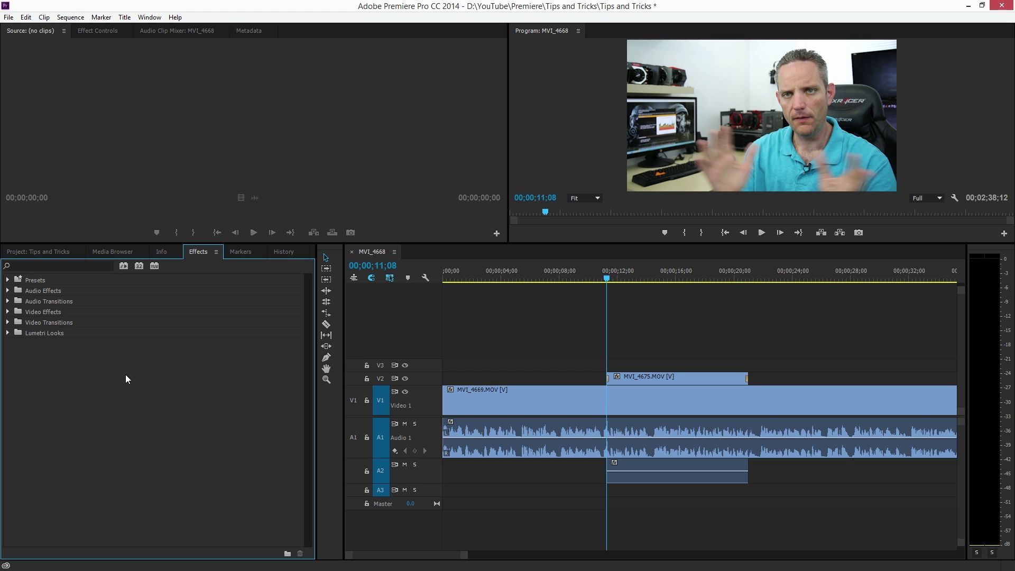
# Create a new custom bin below Lumetri Looks and give it the user's personal 'Lazy Stuff' name
pyautogui.rightClick(61, 368)
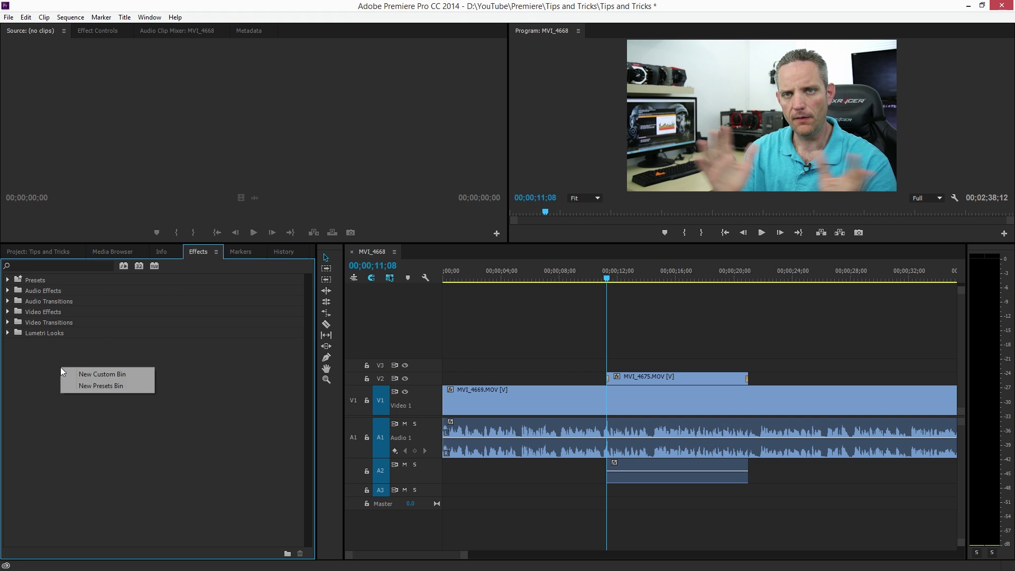
pyautogui.click(97, 375)
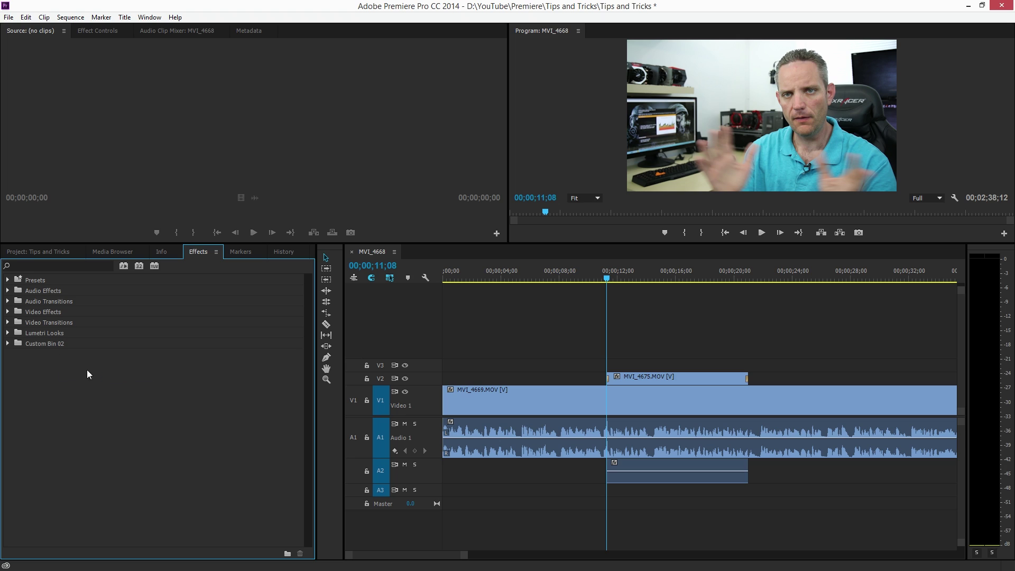
pyautogui.click(56, 347)
pyautogui.write('Jays Lazy Stuff')
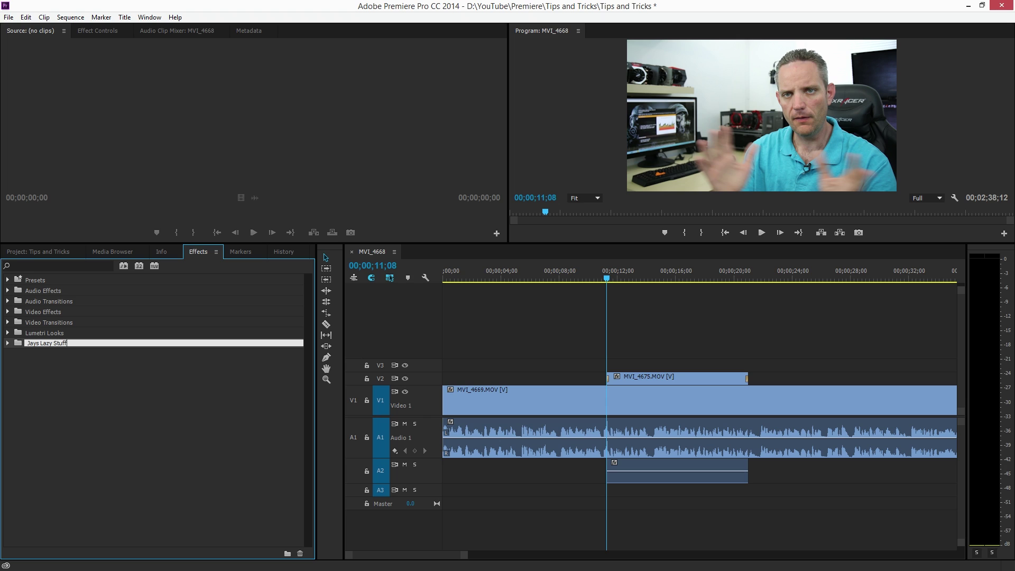
pyautogui.press('Return')
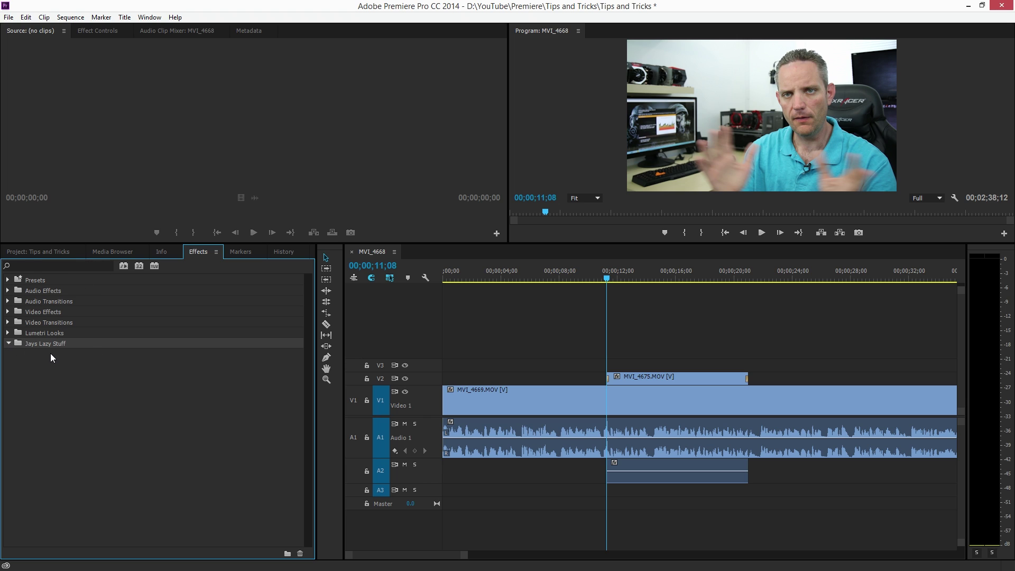
pyautogui.click(74, 265)
pyautogui.write('bass')
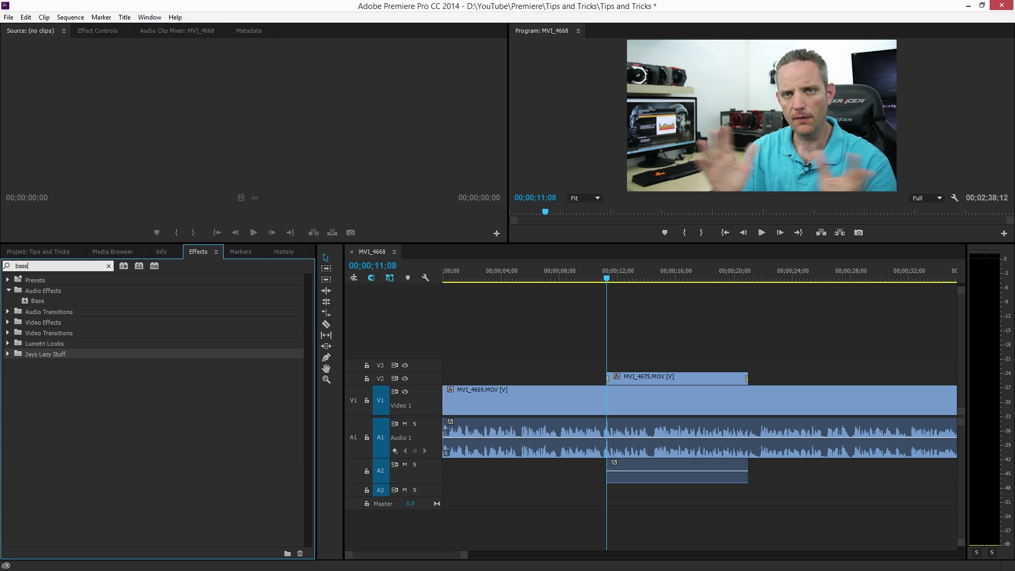
pyautogui.click(47, 354)
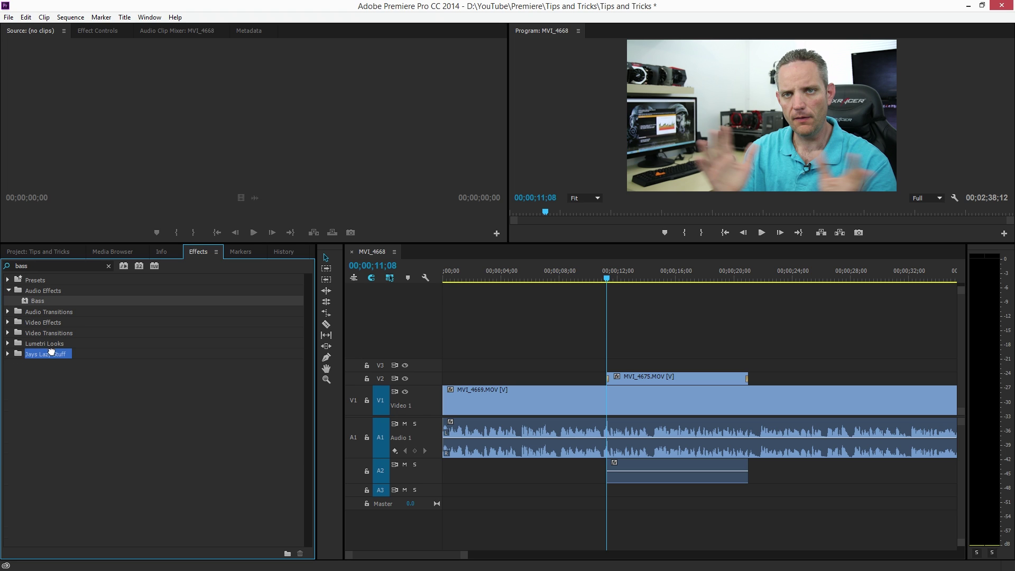
pyautogui.click(50, 265)
pyautogui.press('BackSpace')
pyautogui.press('BackSpace')
pyautogui.press('BackSpace')
pyautogui.press('BackSpace')
pyautogui.write('tre')
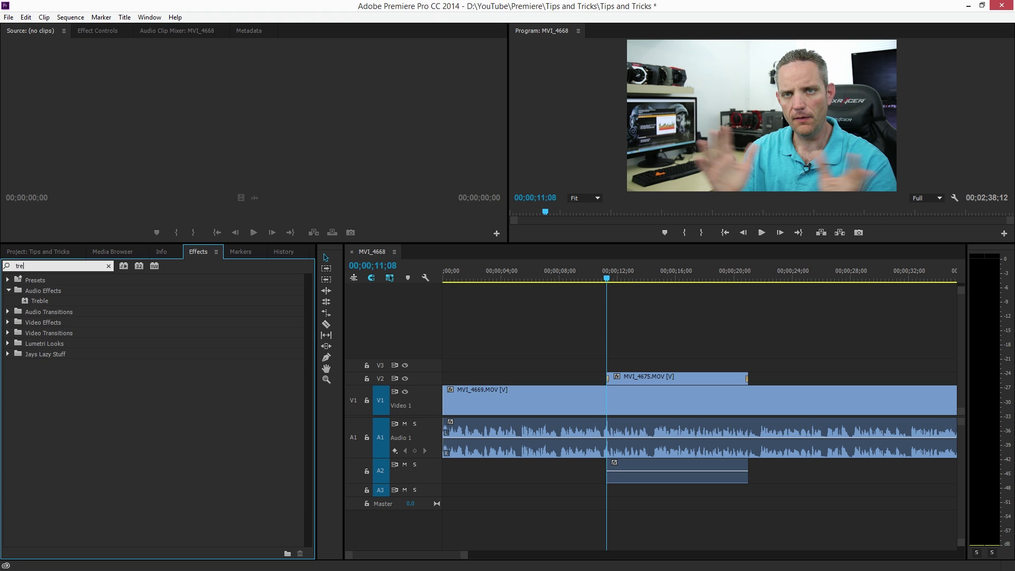
pyautogui.click(66, 354)
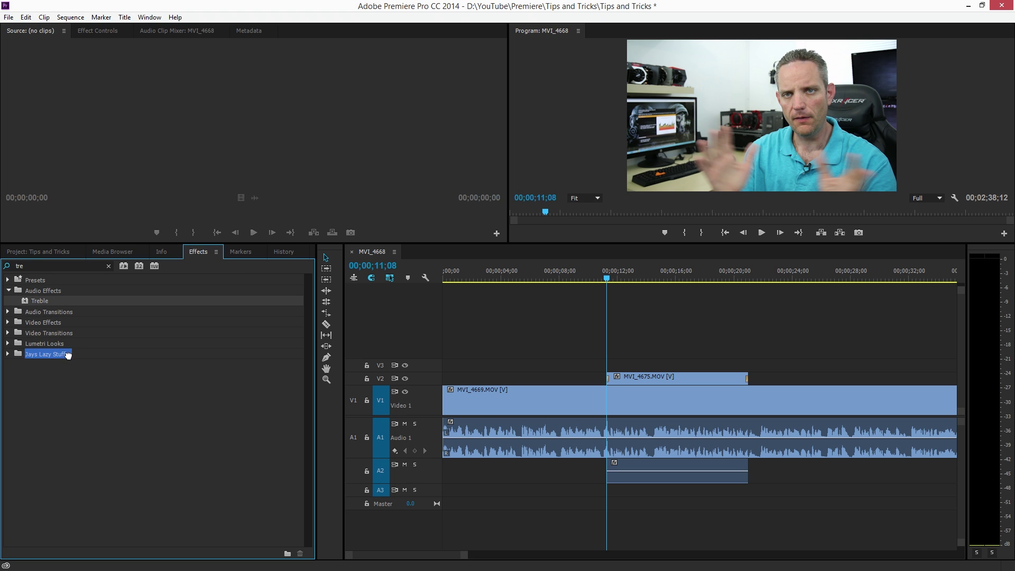
pyautogui.click(64, 265)
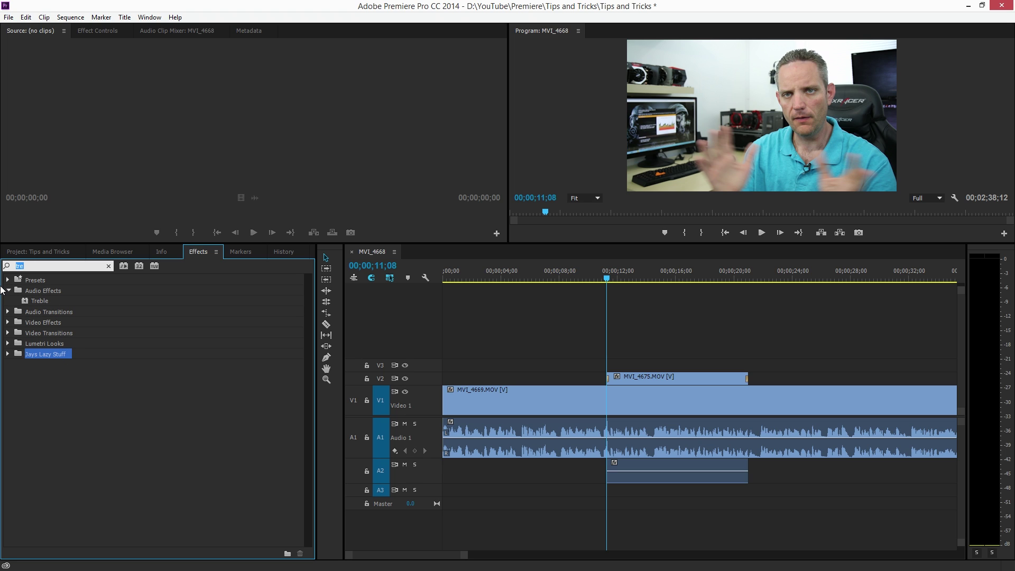
pyautogui.write('cross dis')
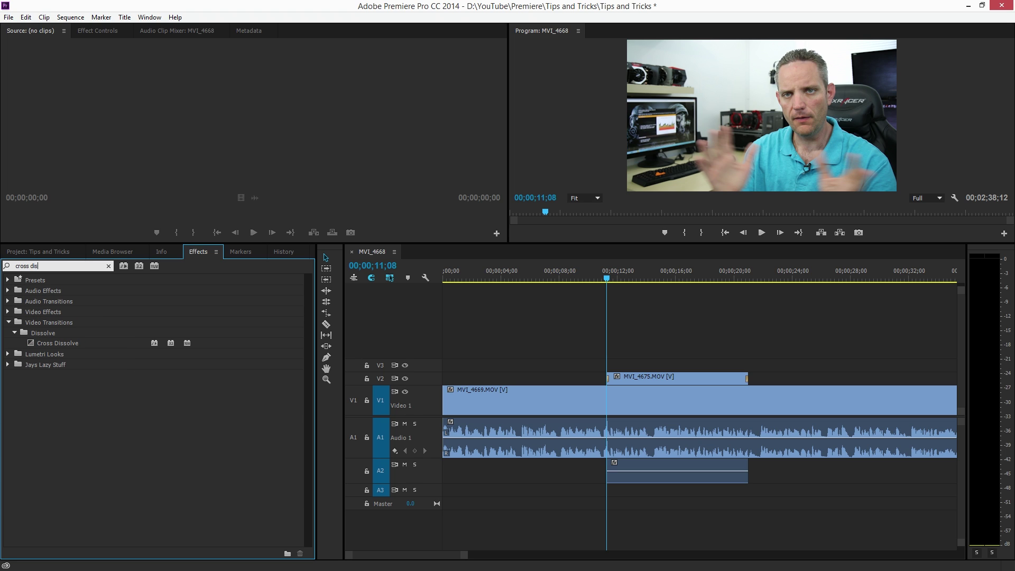
pyautogui.click(77, 343)
pyautogui.click(60, 365)
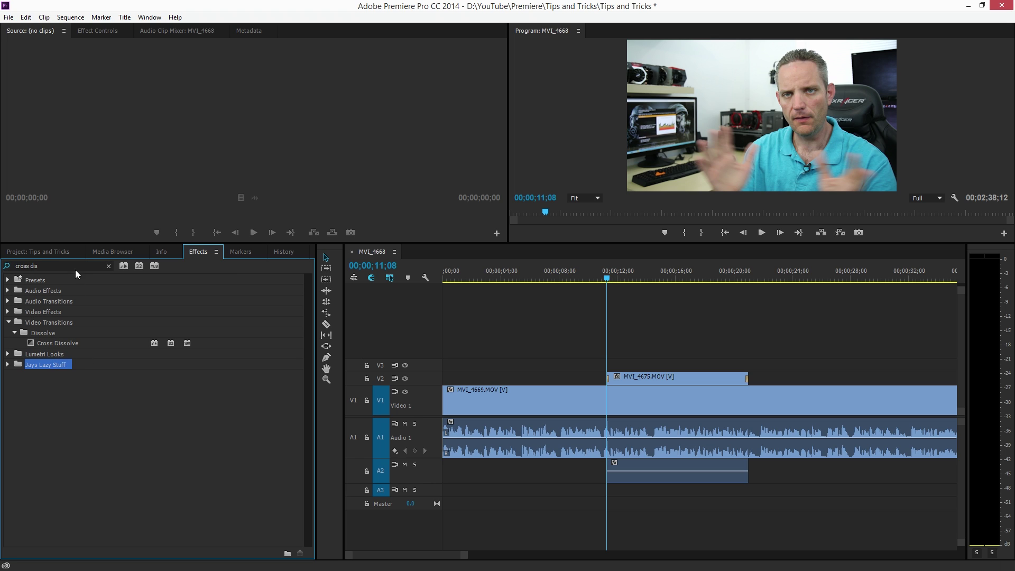
pyautogui.click(76, 269)
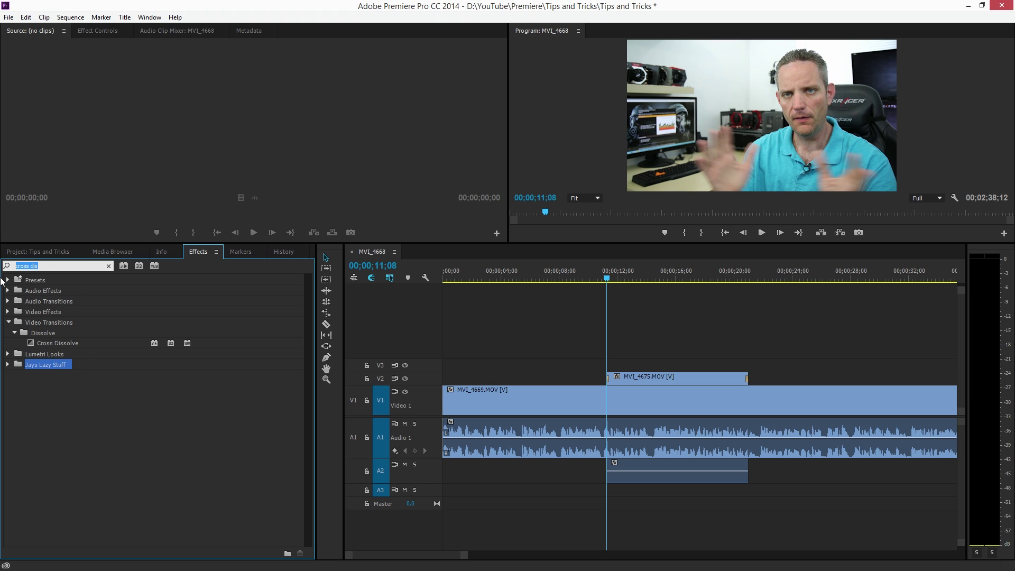
pyautogui.write('expone')
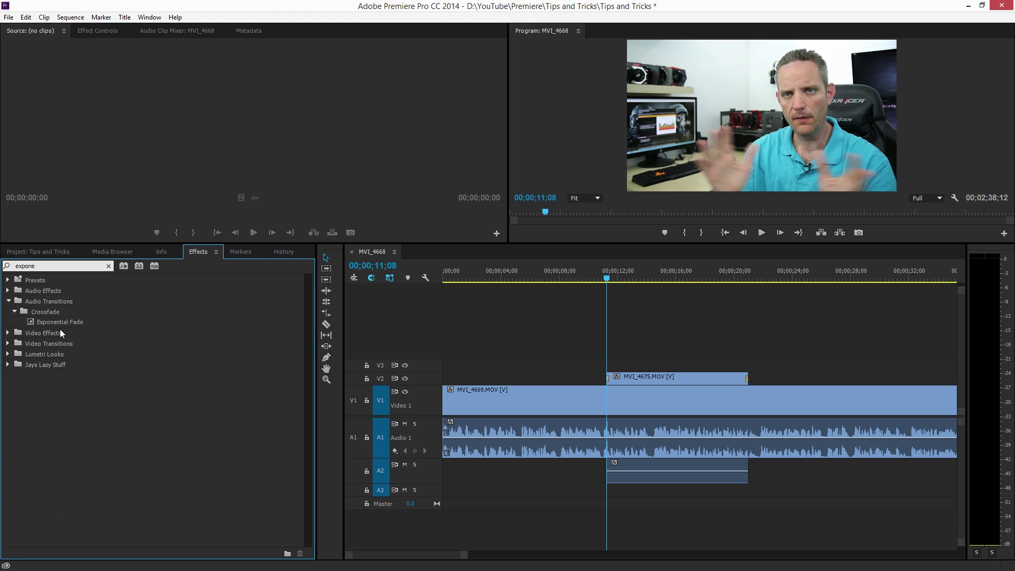
pyautogui.moveTo(68, 323); pyautogui.dragTo(61, 365)
pyautogui.click(71, 266)
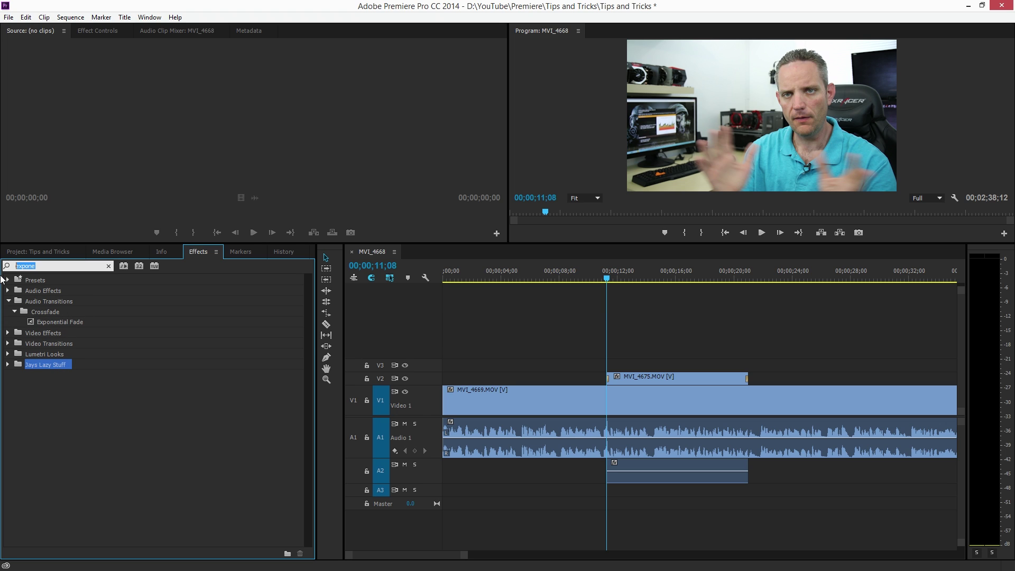
pyautogui.write('conta')
pyautogui.press('BackSpace')
pyautogui.press('BackSpace')
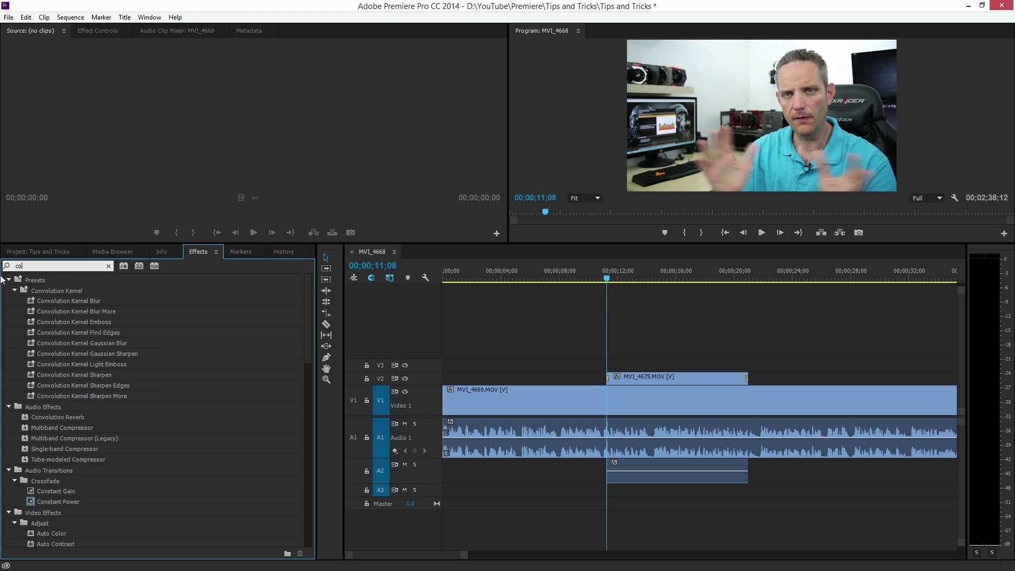
pyautogui.write('st')
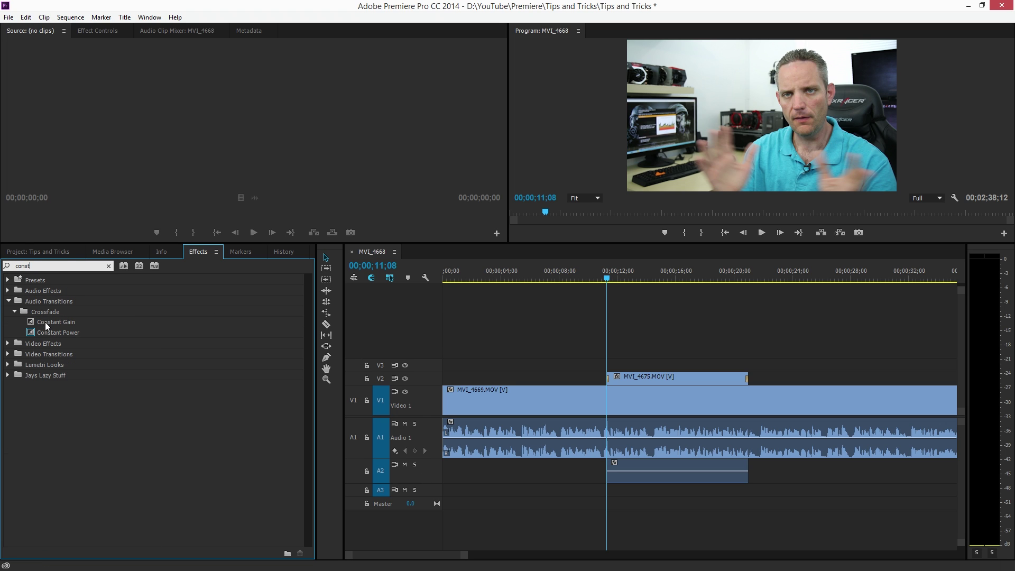
pyautogui.moveTo(46, 323); pyautogui.dragTo(49, 376)
pyautogui.click(49, 265)
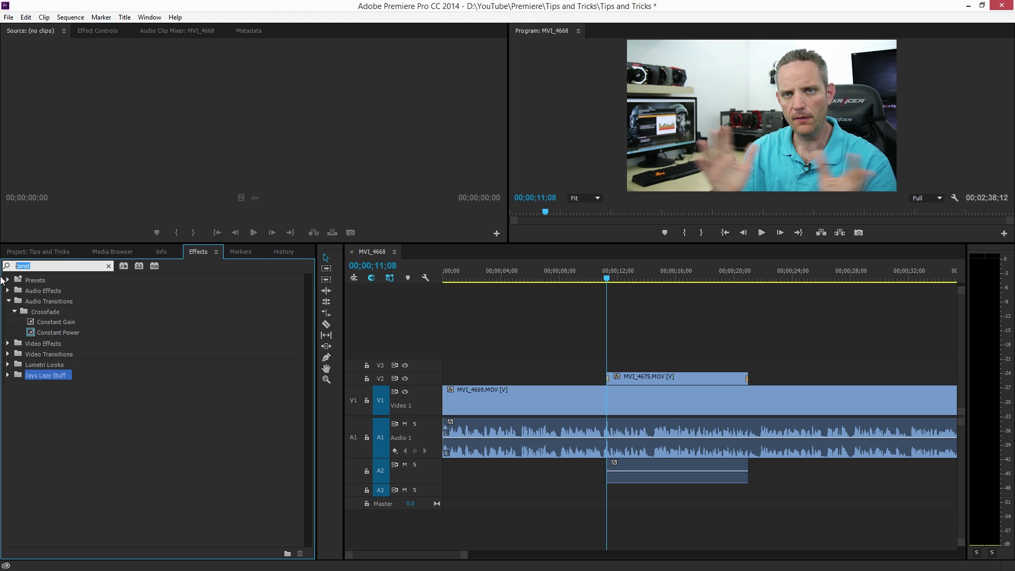
pyautogui.write('dip')
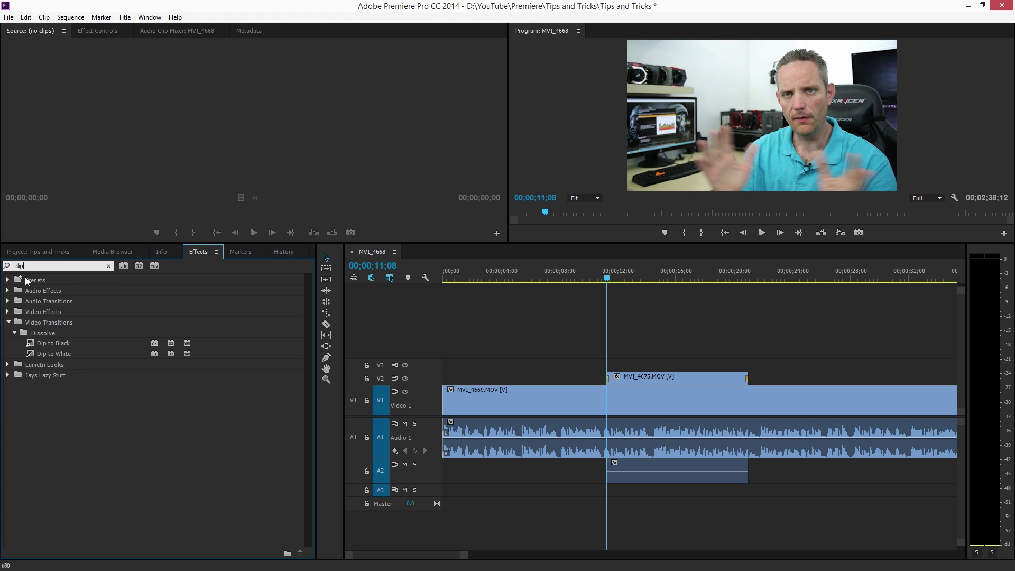
pyautogui.moveTo(47, 354); pyautogui.dragTo(67, 377)
pyautogui.click(108, 266)
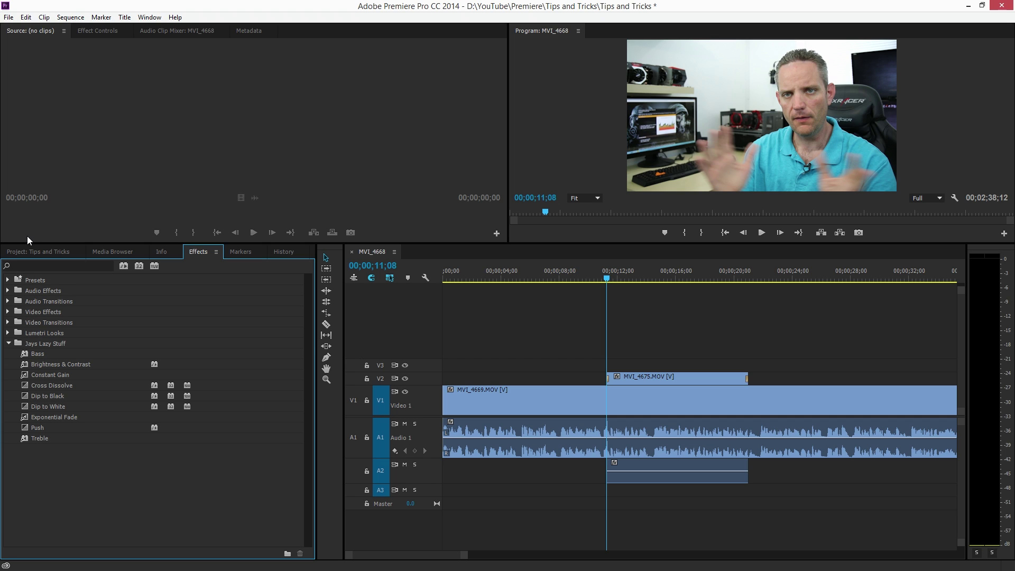
# Nudge MVI_4675 into place on the timeline and trim its end slightly
pyautogui.click(41, 266)
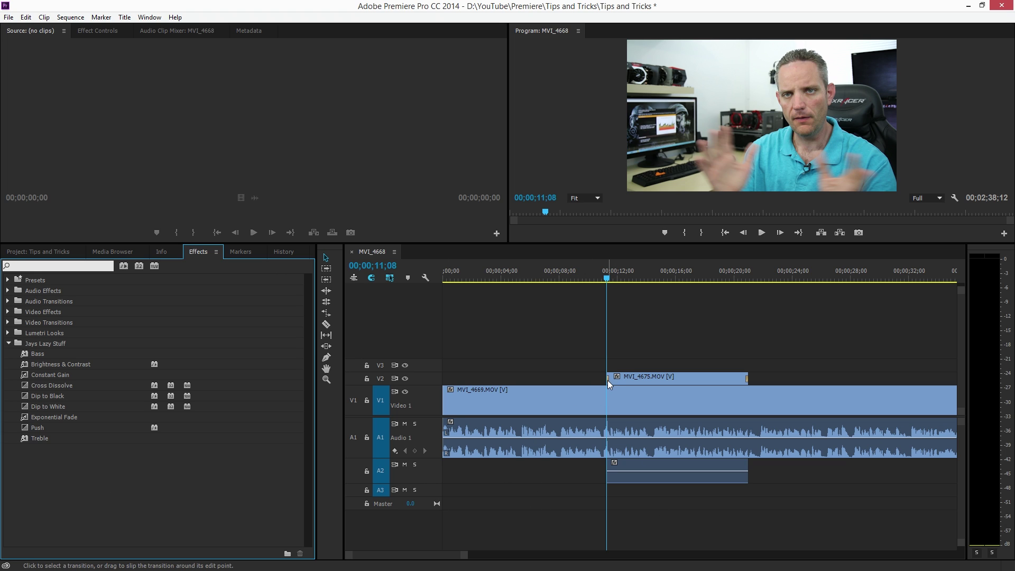
pyautogui.click(707, 386)
pyautogui.moveTo(712, 378)
pyautogui.mouseDown()
pyautogui.moveTo(680, 377)
pyautogui.moveTo(692, 378)
pyautogui.mouseUp()
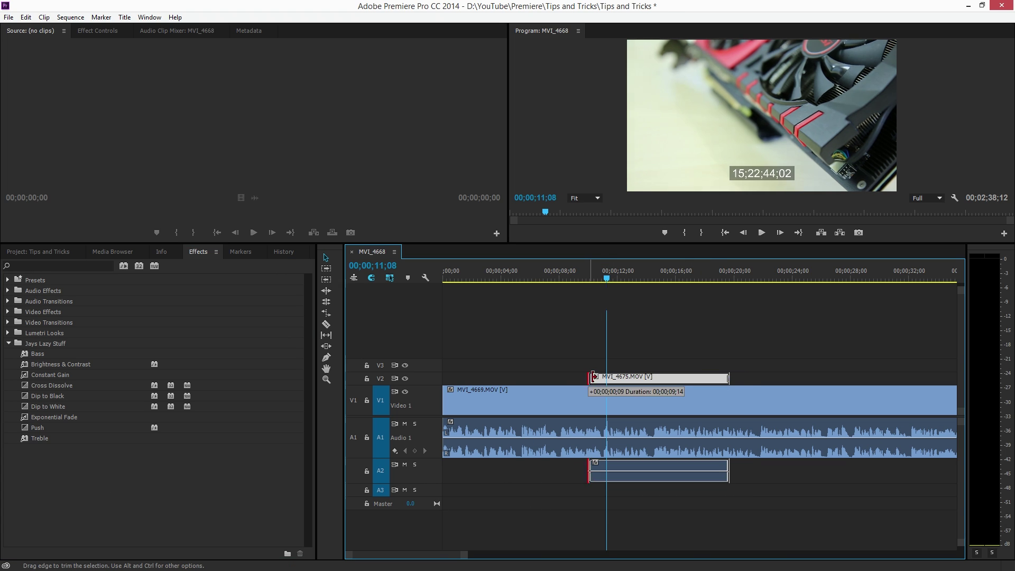
pyautogui.moveTo(596, 378); pyautogui.dragTo(600, 377)
pyautogui.moveTo(729, 377); pyautogui.dragTo(726, 377)
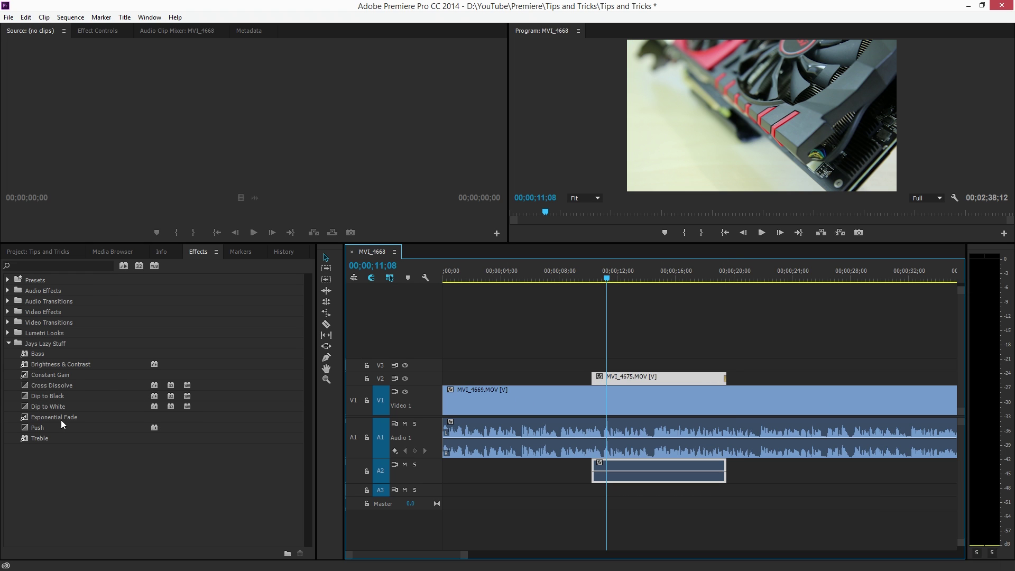
# Apply Dip to White to MVI_4675, then shift all clips later to open space at the start
pyautogui.moveTo(59, 405); pyautogui.dragTo(593, 380)
pyautogui.moveTo(464, 556); pyautogui.dragTo(461, 555)
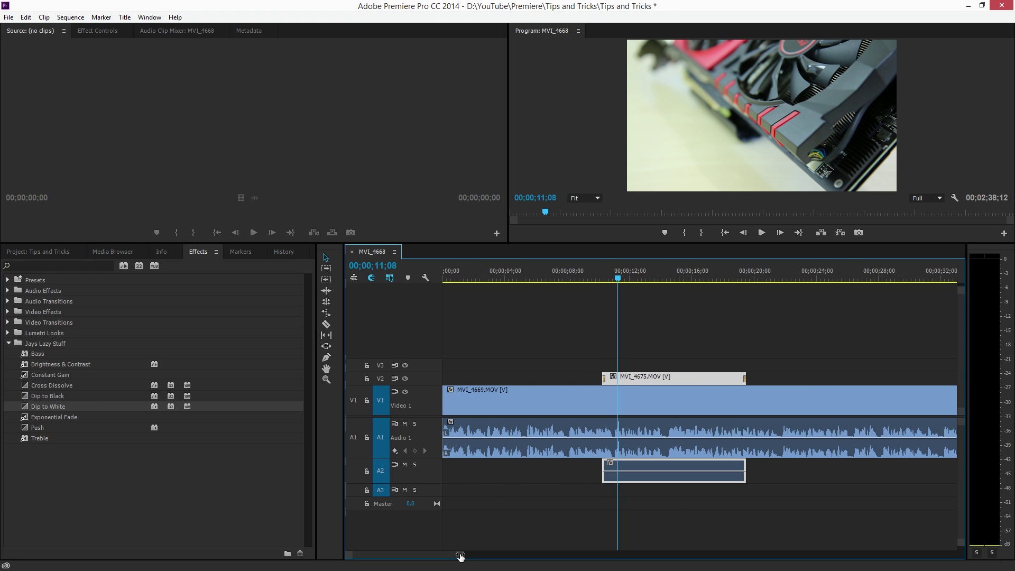
pyautogui.click(530, 356)
pyautogui.hotkey('ctrl', 'a')
pyautogui.moveTo(534, 412); pyautogui.dragTo(769, 410)
# Browse File Explorer to the D:\YouTube\Design Elements folder
pyautogui.press('super+e')
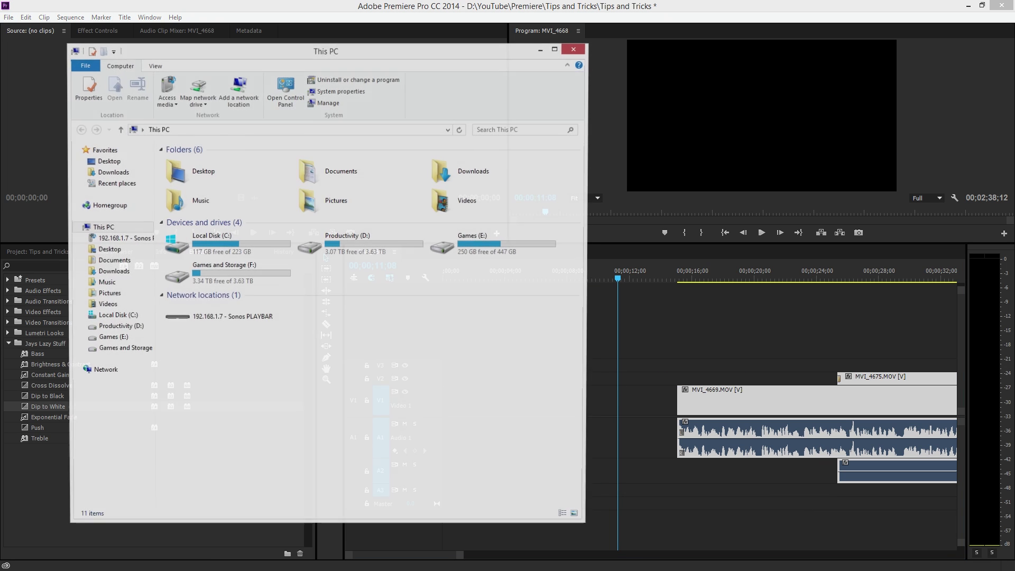
pyautogui.doubleClick(357, 246)
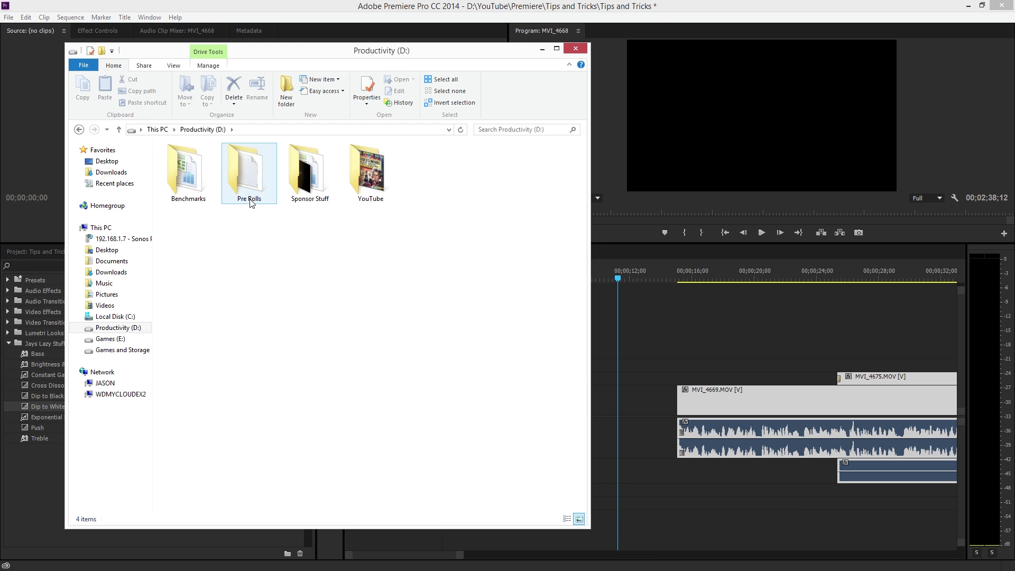
pyautogui.doubleClick(371, 174)
pyautogui.click(230, 351)
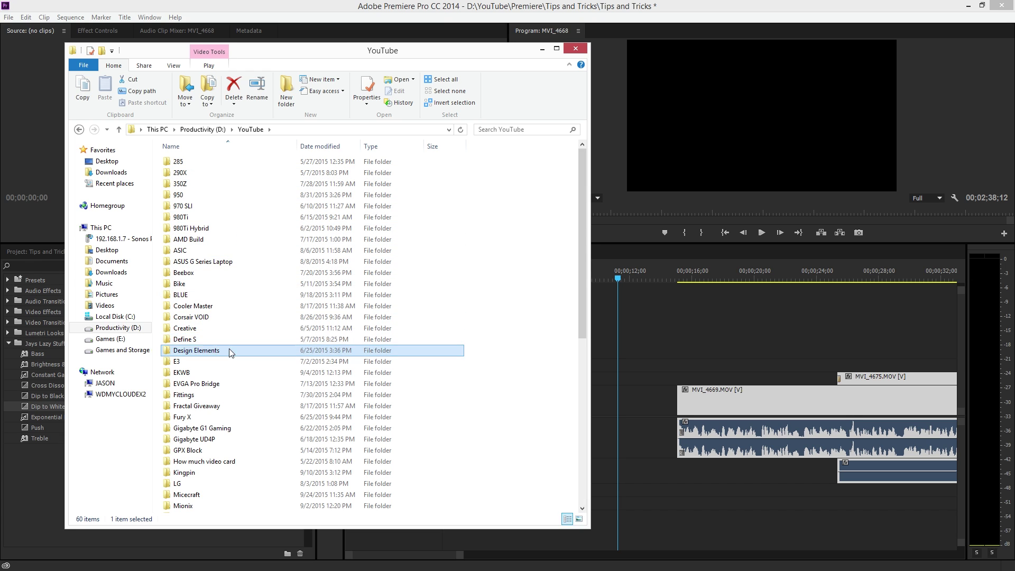
pyautogui.doubleClick(231, 353)
pyautogui.scroll(-10, 370, 317)
pyautogui.click(425, 304)
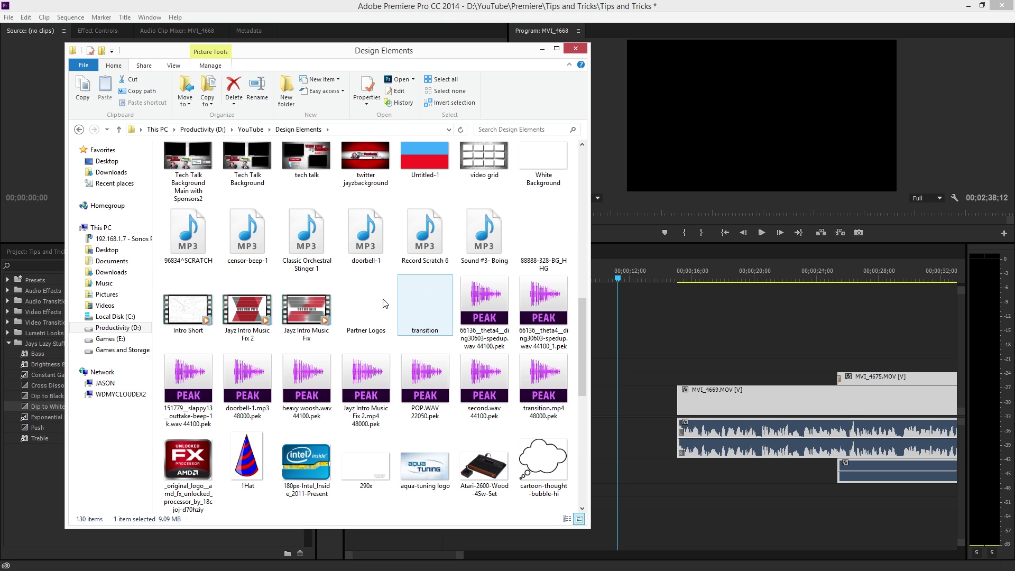
# Drag Intro Short onto the timeline and position it just before MVI_4669, playhead at 00;00;15;09
pyautogui.moveTo(331, 58); pyautogui.dragTo(267, 58)
pyautogui.click(121, 321)
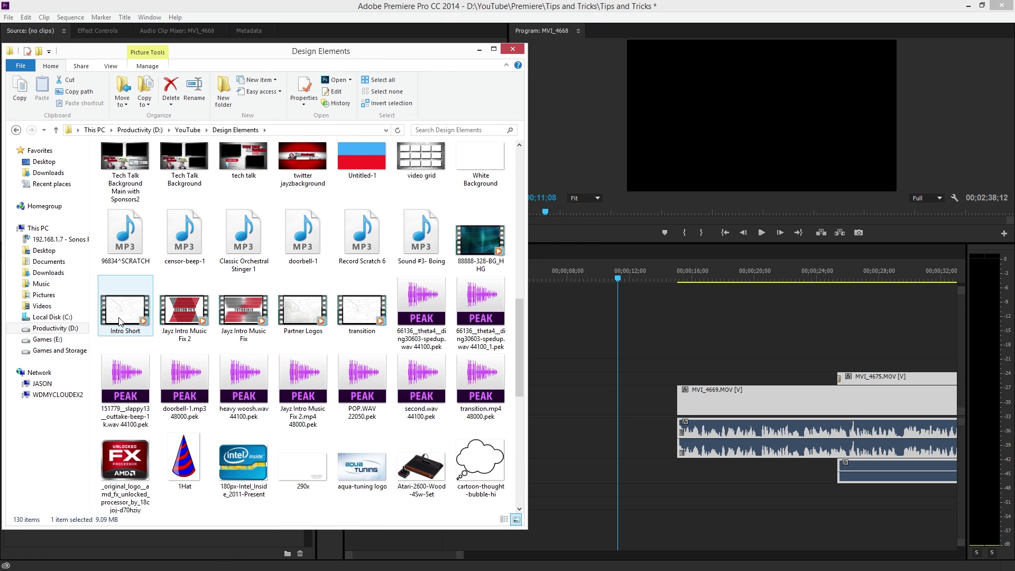
pyautogui.moveTo(120, 321); pyautogui.dragTo(642, 401)
pyautogui.click(512, 49)
pyautogui.click(684, 270)
pyautogui.moveTo(684, 270); pyautogui.dragTo(683, 270)
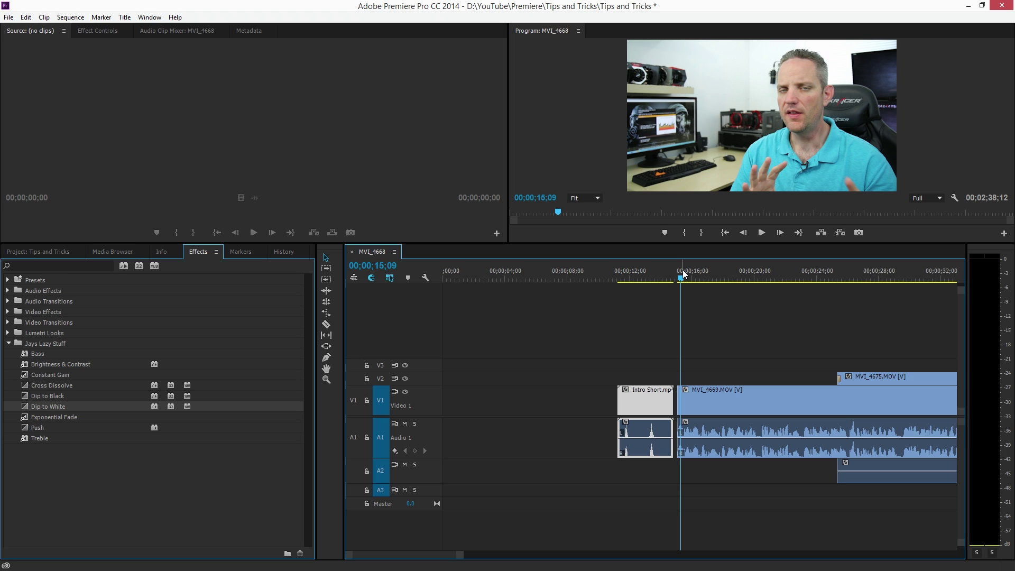
# Zoom the timeline in around the playhead and play back the end of the intro
pyautogui.press('=')
pyautogui.press('=')
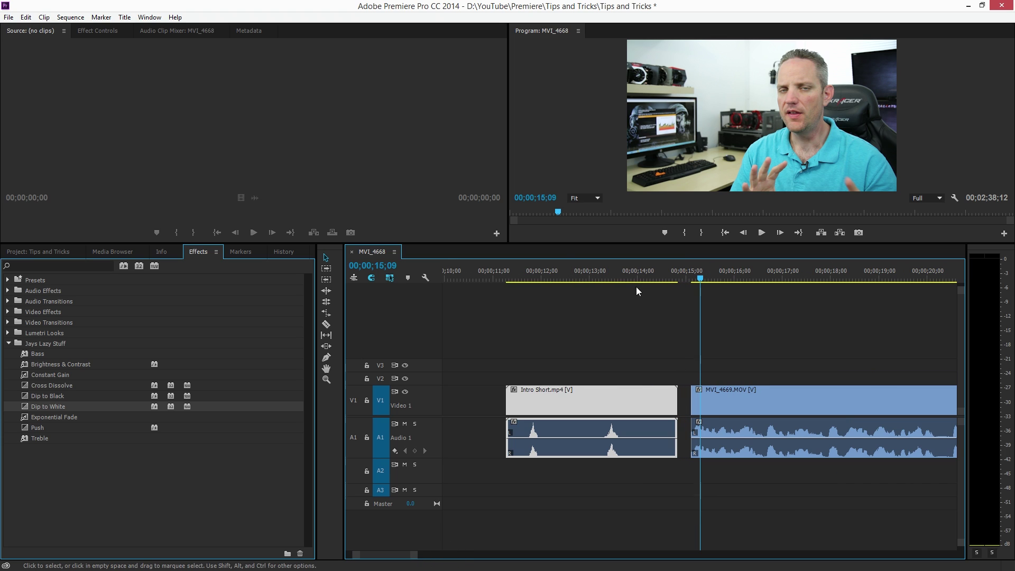
pyautogui.press('space')
pyautogui.click(688, 281)
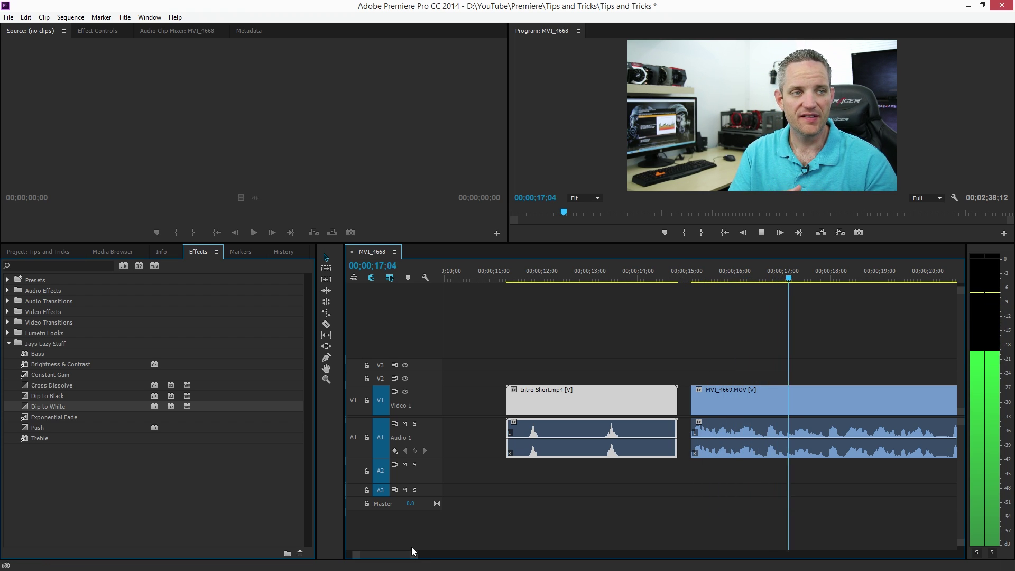
pyautogui.moveTo(417, 554); pyautogui.dragTo(444, 556)
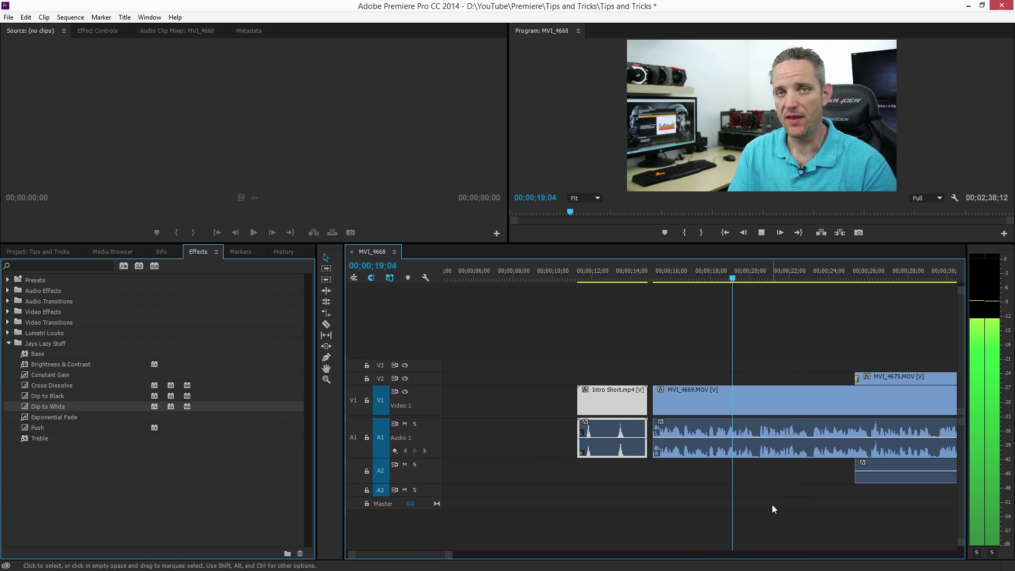
# Razor-cut MVI_4669 a few seconds in and move the cut piece ahead of Intro Short
pyautogui.press('c')
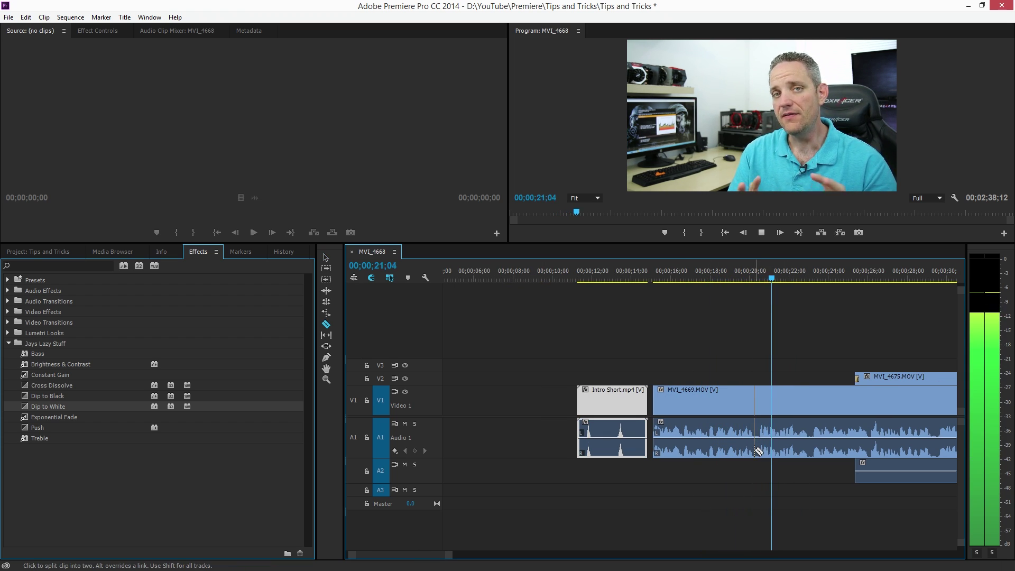
pyautogui.click(753, 402)
pyautogui.press('v')
pyautogui.moveTo(725, 403); pyautogui.dragTo(549, 402)
# Slide the moved MVI_4669 piece and Intro Short right together to close the gap
pyautogui.moveTo(599, 291); pyautogui.dragTo(555, 423)
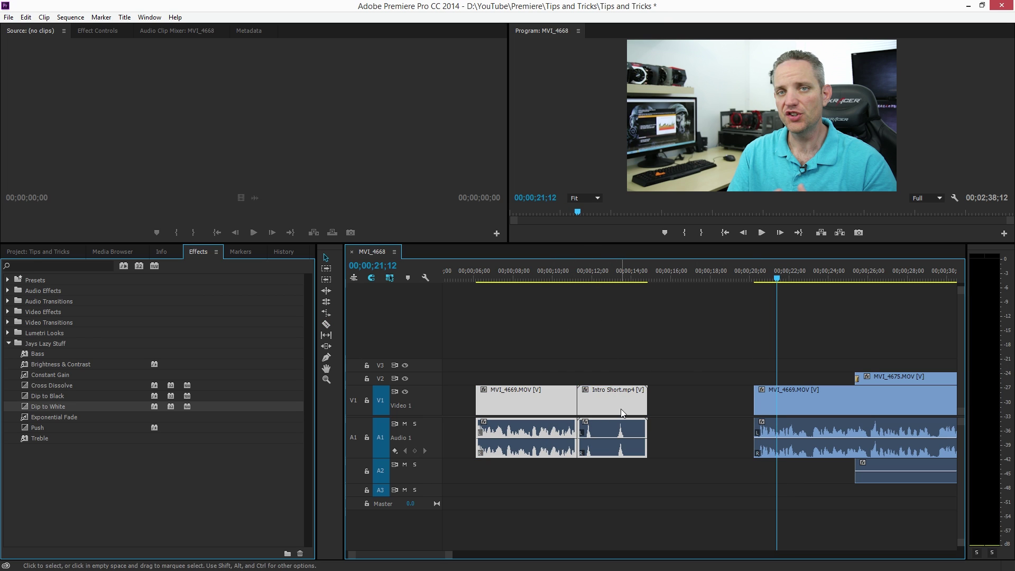
pyautogui.moveTo(621, 418); pyautogui.dragTo(729, 418)
pyautogui.scroll(-3, 500, 323)
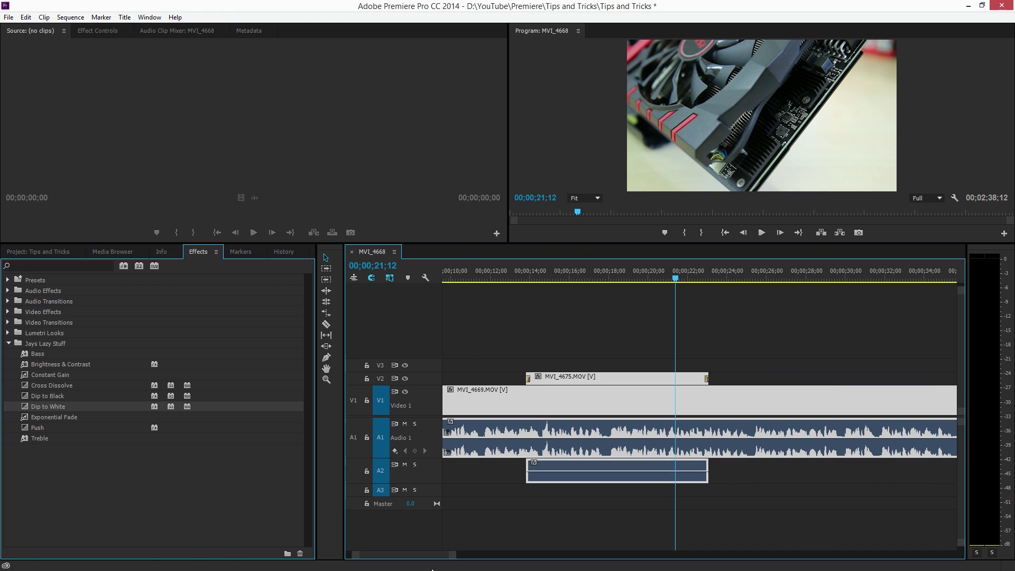
pyautogui.moveTo(453, 555)
pyautogui.mouseDown()
pyautogui.moveTo(431, 555)
pyautogui.moveTo(444, 562)
pyautogui.mouseUp()
pyautogui.press('Home')
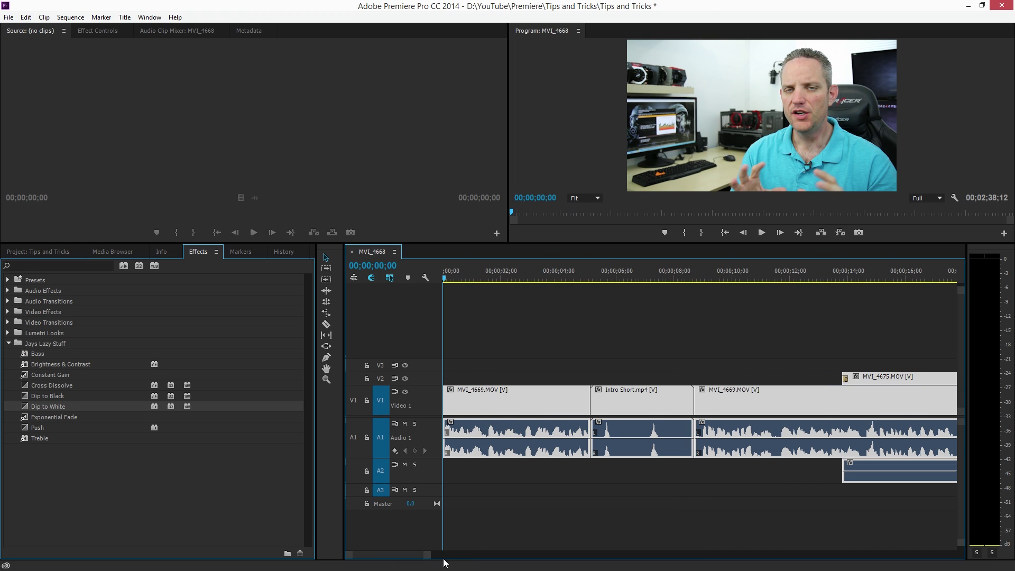
# Play the sequence from the start, then trim 8 frames off the head of MVI_4669
pyautogui.press('space')
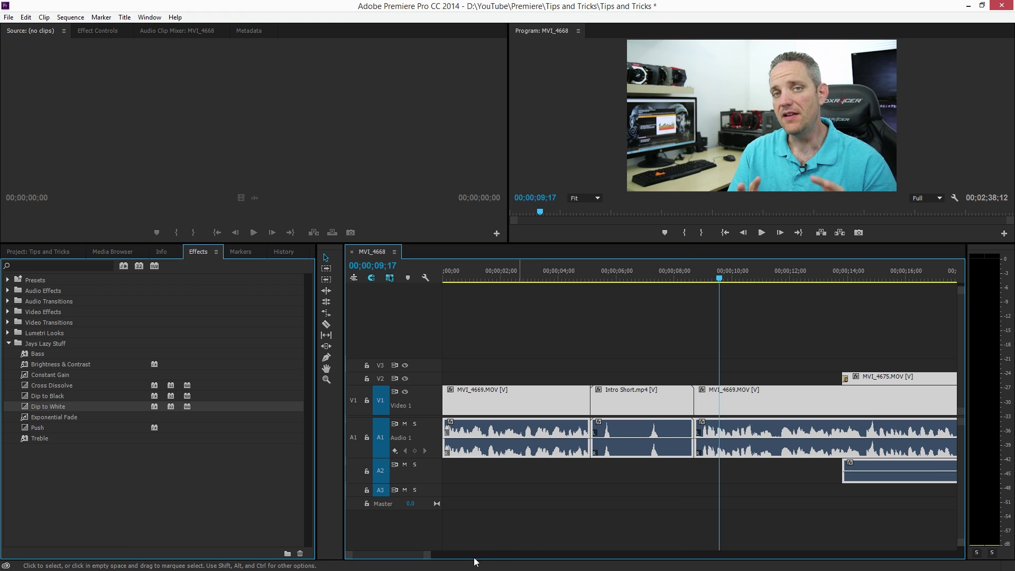
pyautogui.press('=')
pyautogui.press('=')
pyautogui.press('=')
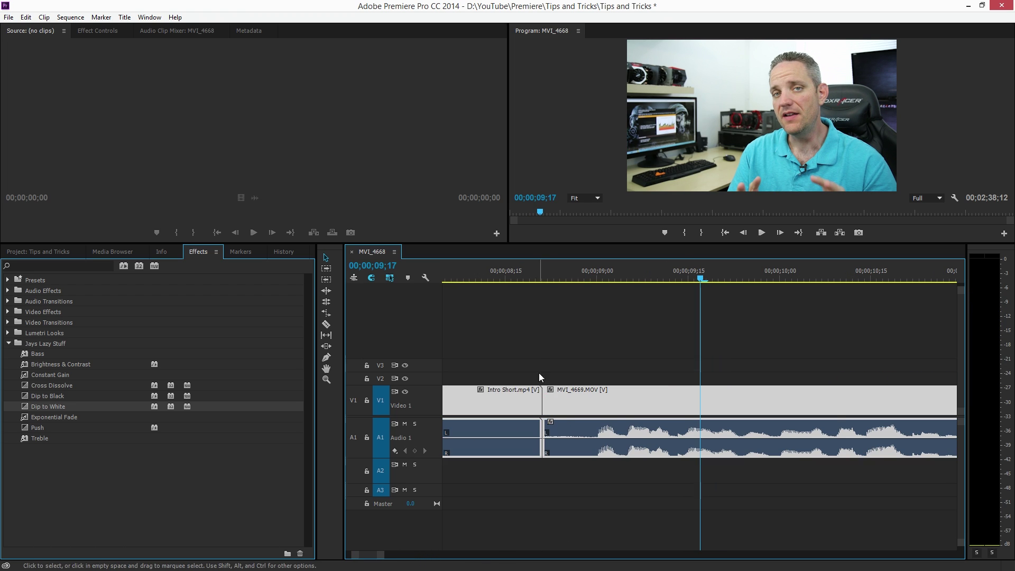
pyautogui.moveTo(544, 401)
pyautogui.mouseDown()
pyautogui.moveTo(593, 405)
pyautogui.moveTo(558, 409)
pyautogui.mouseUp()
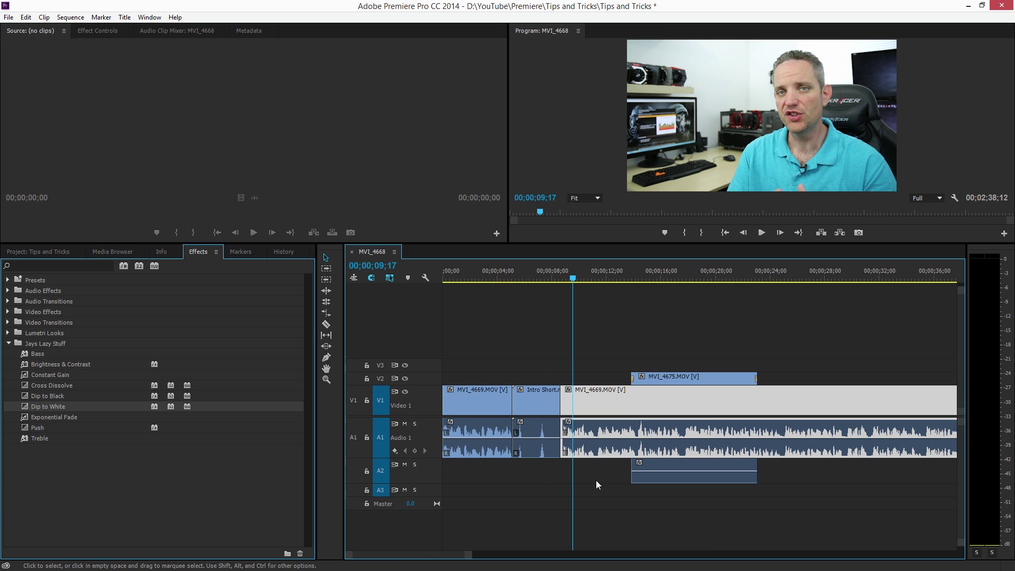
# Move MVI_4675 slightly earlier on V2 and set the playhead near 00;00;04;24
pyautogui.moveTo(616, 476); pyautogui.dragTo(597, 479)
pyautogui.click(508, 272)
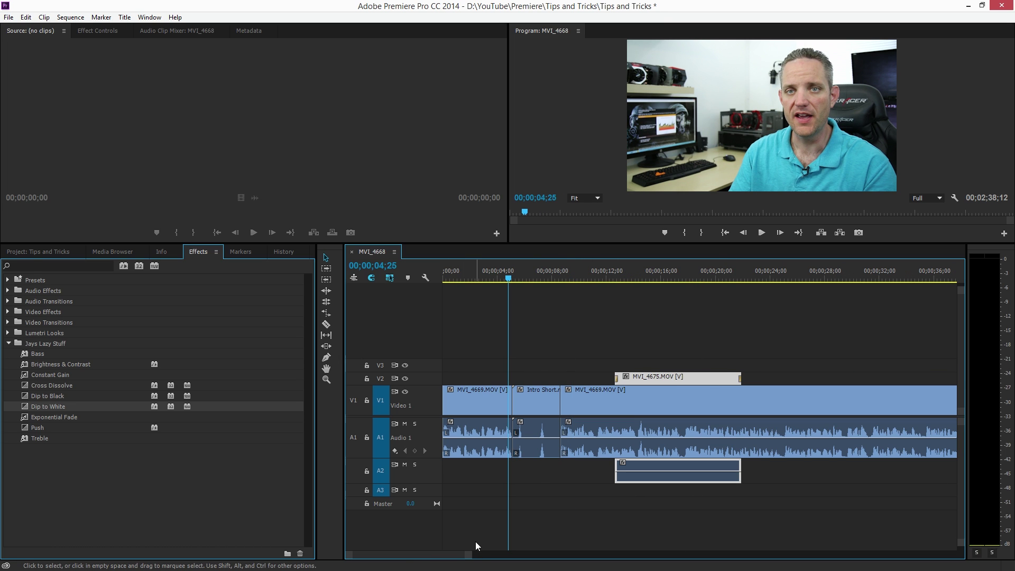
pyautogui.moveTo(469, 554); pyautogui.dragTo(436, 554)
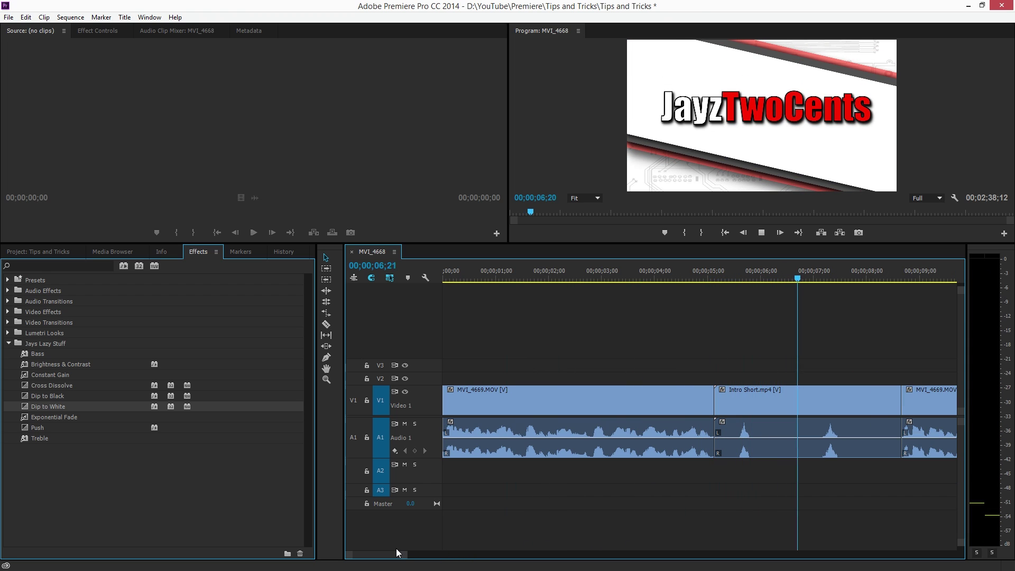
pyautogui.moveTo(407, 554); pyautogui.dragTo(426, 556)
# Drop Dip to White on the cuts before and after Intro Short, then replay from about 04;20
pyautogui.press('space')
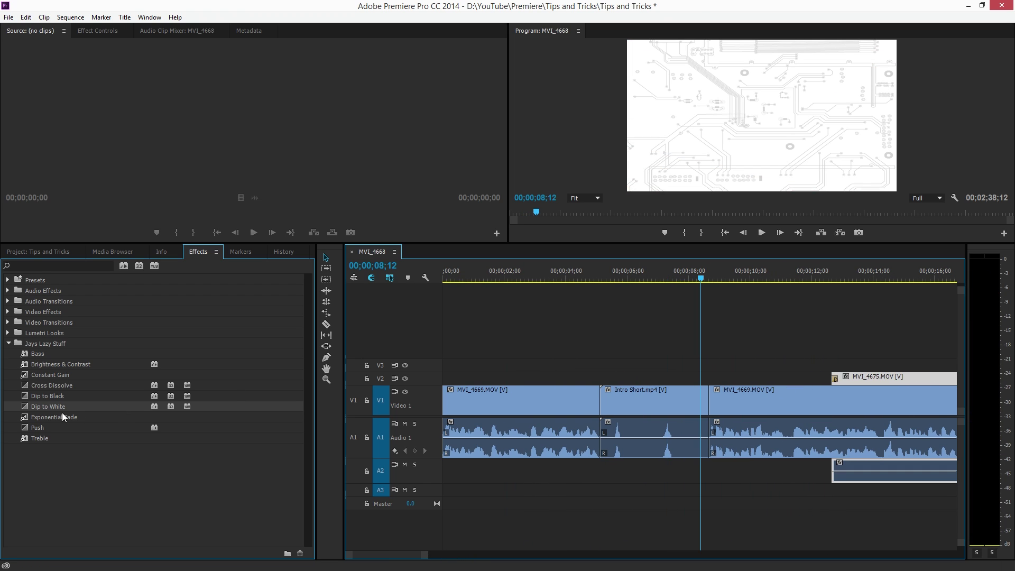
pyautogui.moveTo(50, 406)
pyautogui.mouseDown()
pyautogui.moveTo(376, 421)
pyautogui.moveTo(603, 400)
pyautogui.mouseUp()
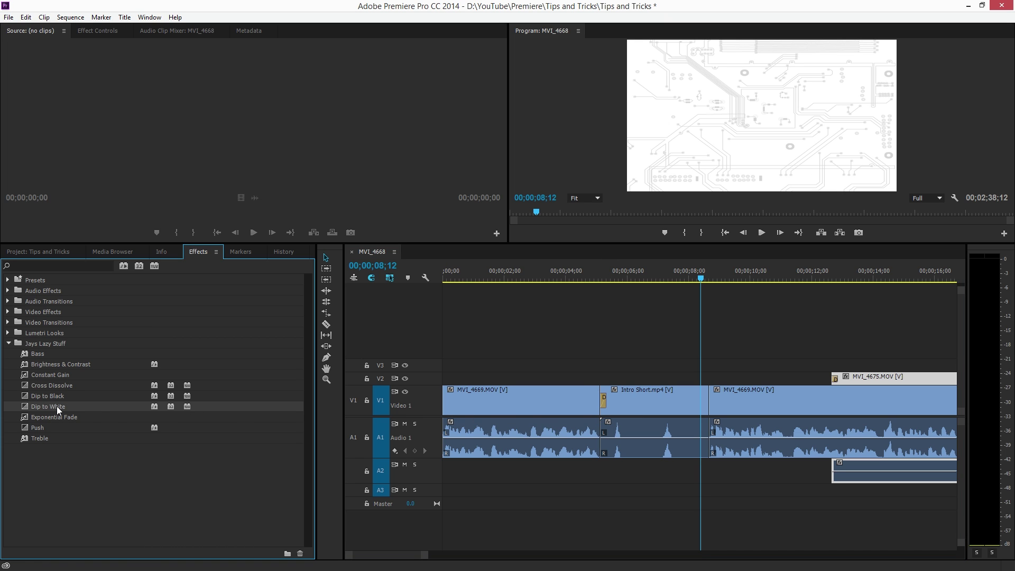
pyautogui.moveTo(58, 409)
pyautogui.mouseDown()
pyautogui.moveTo(700, 404)
pyautogui.moveTo(700, 394)
pyautogui.mouseUp()
pyautogui.click(588, 275)
pyautogui.press('space')
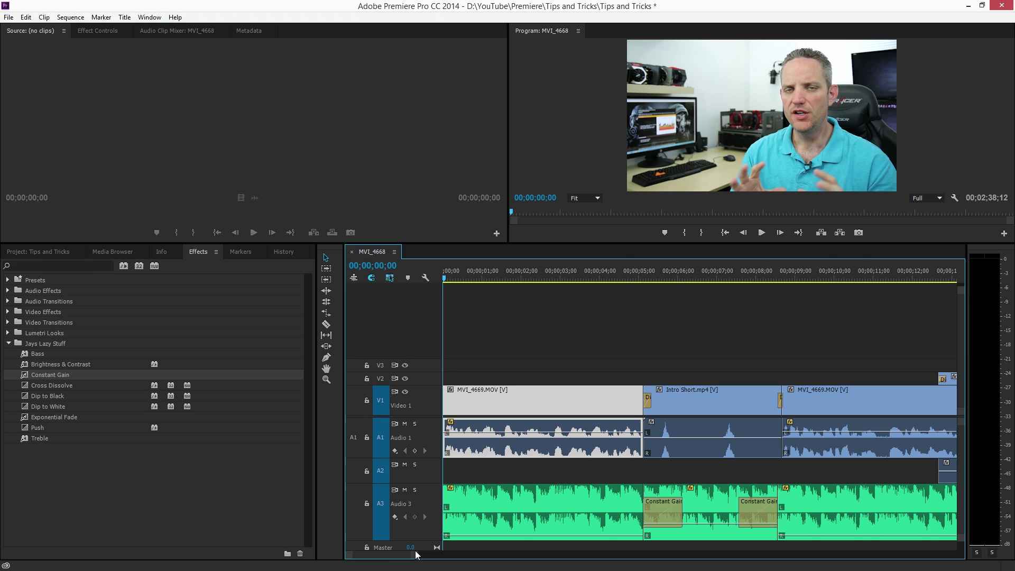
# Play through MVI_4669 around 00;02;20 to find the cut point
pyautogui.moveTo(416, 554); pyautogui.dragTo(449, 555)
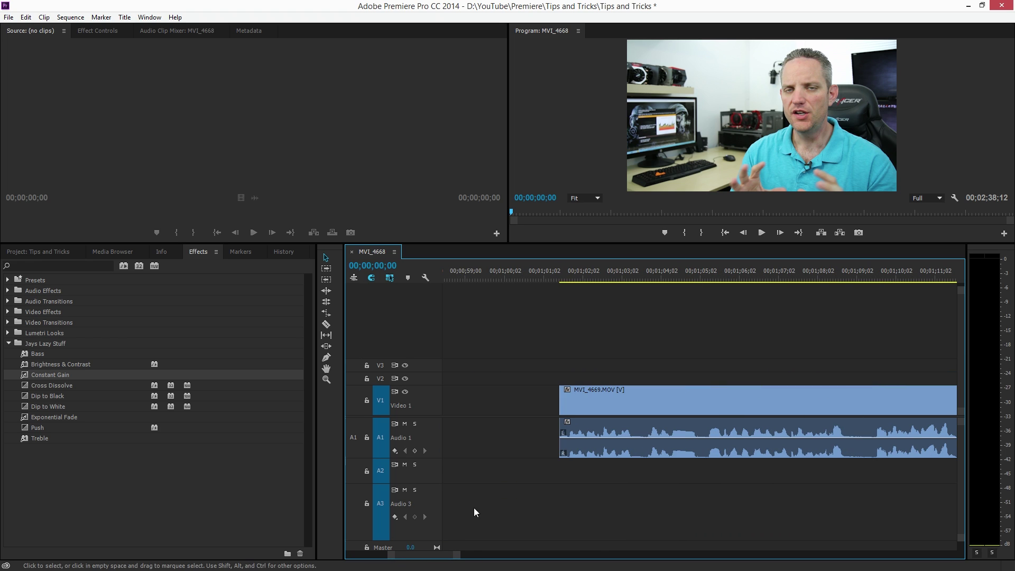
pyautogui.click(649, 268)
pyautogui.press('space')
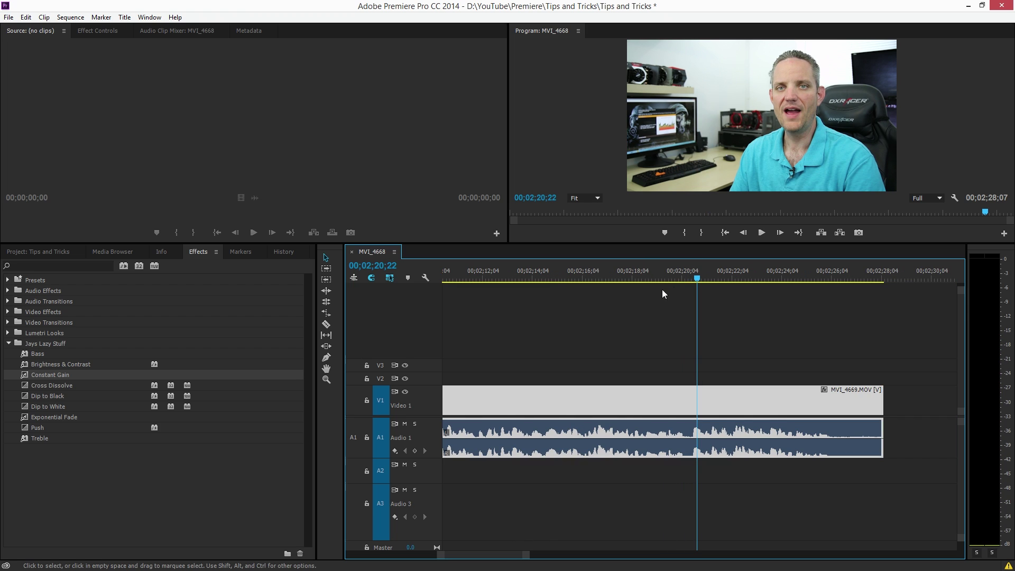
pyautogui.click(664, 291)
pyautogui.press('space')
pyautogui.click(691, 272)
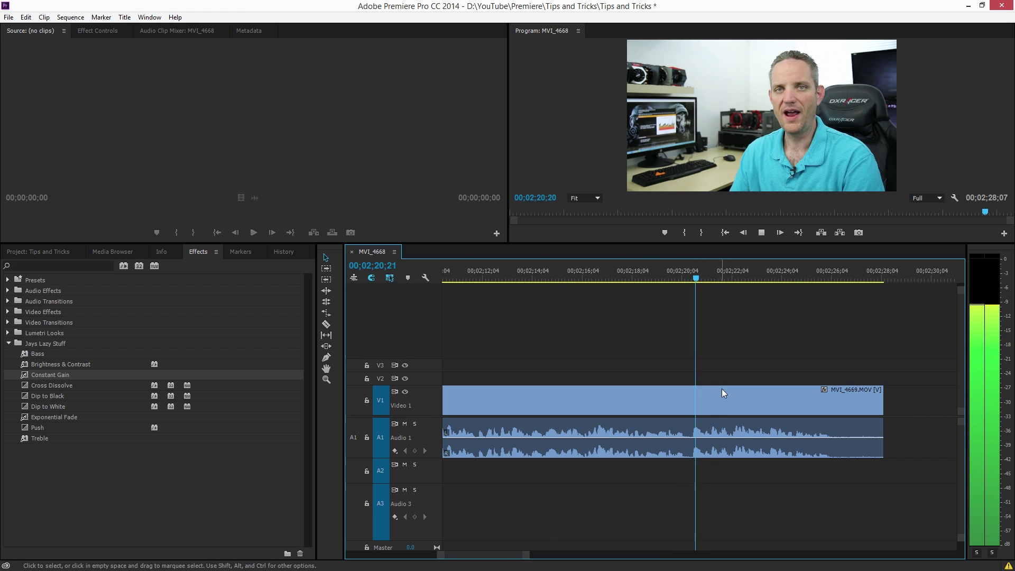
pyautogui.scroll(2, 756, 433)
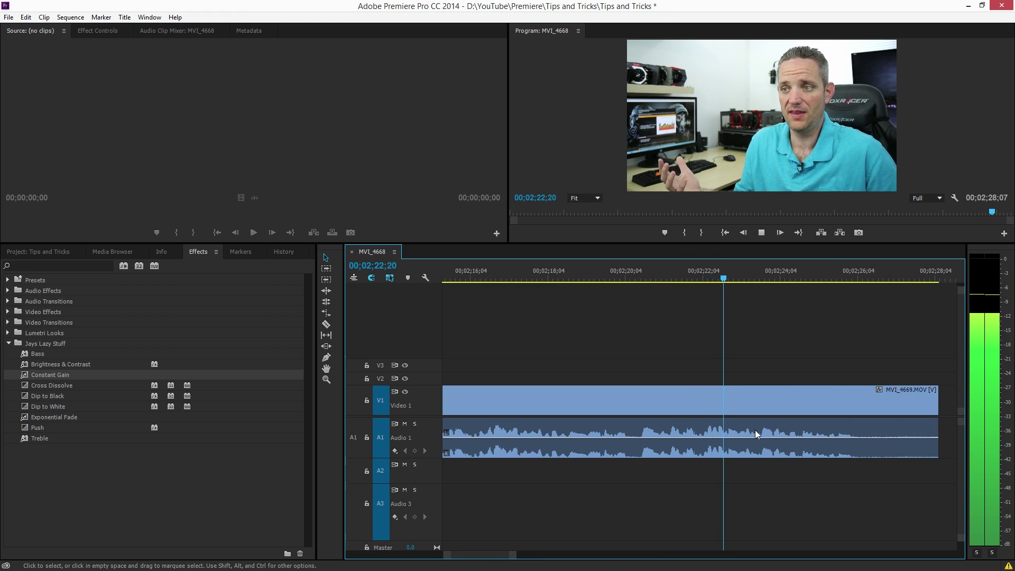
pyautogui.press('space')
pyautogui.press('space')
pyautogui.press('space')
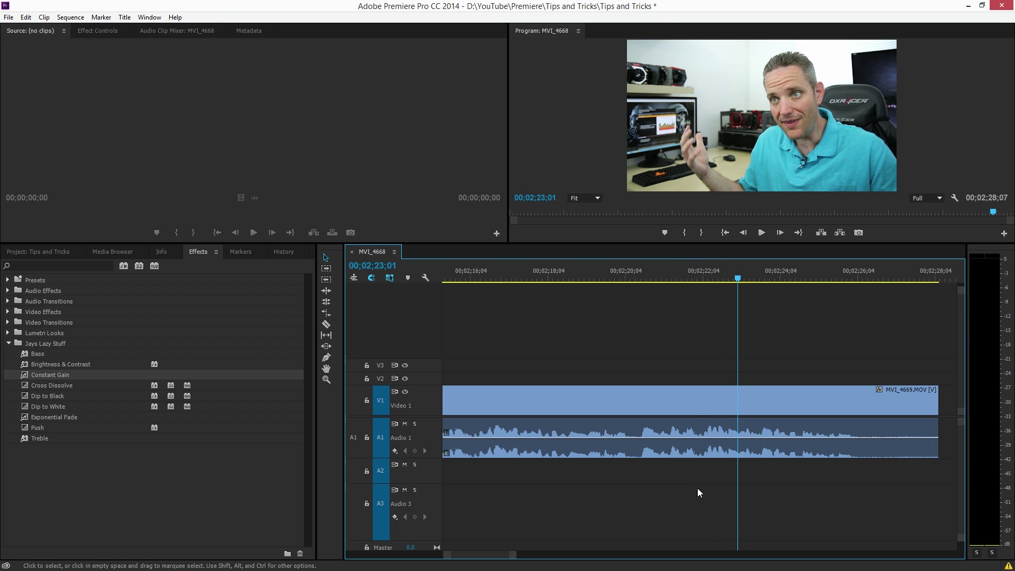
# Razor-cut MVI_4669 just after 00;02;22 and nudge the second piece slightly
pyautogui.press('c')
pyautogui.click(703, 439)
pyautogui.press('v')
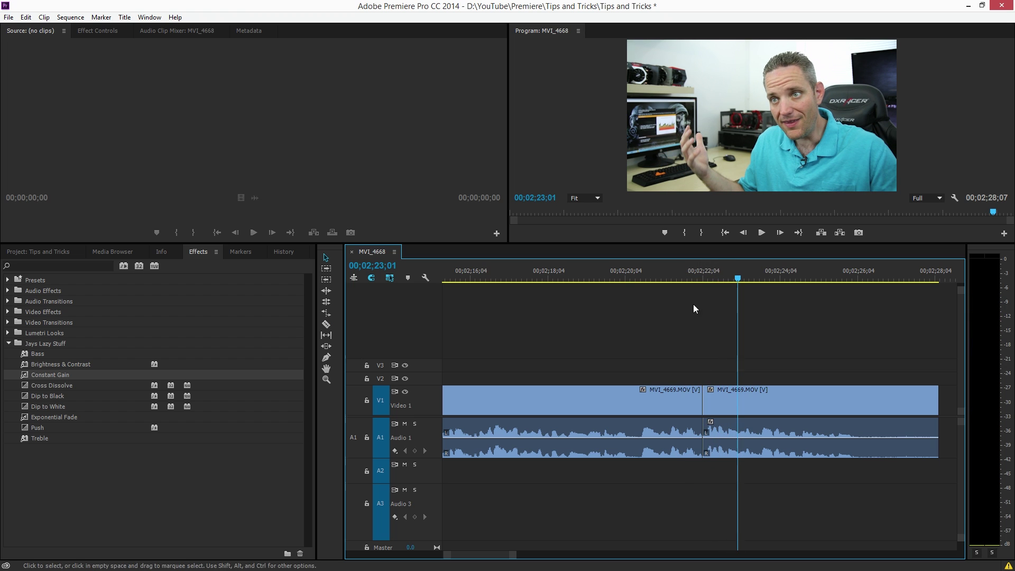
pyautogui.press('Up')
pyautogui.moveTo(808, 400)
pyautogui.mouseDown()
pyautogui.moveTo(823, 398)
pyautogui.moveTo(803, 399)
pyautogui.mouseUp()
pyautogui.press('space')
# Set the second MVI_4669 piece's speed to 125% and review it around 00;02;21–00;02;23
pyautogui.rightClick(735, 398)
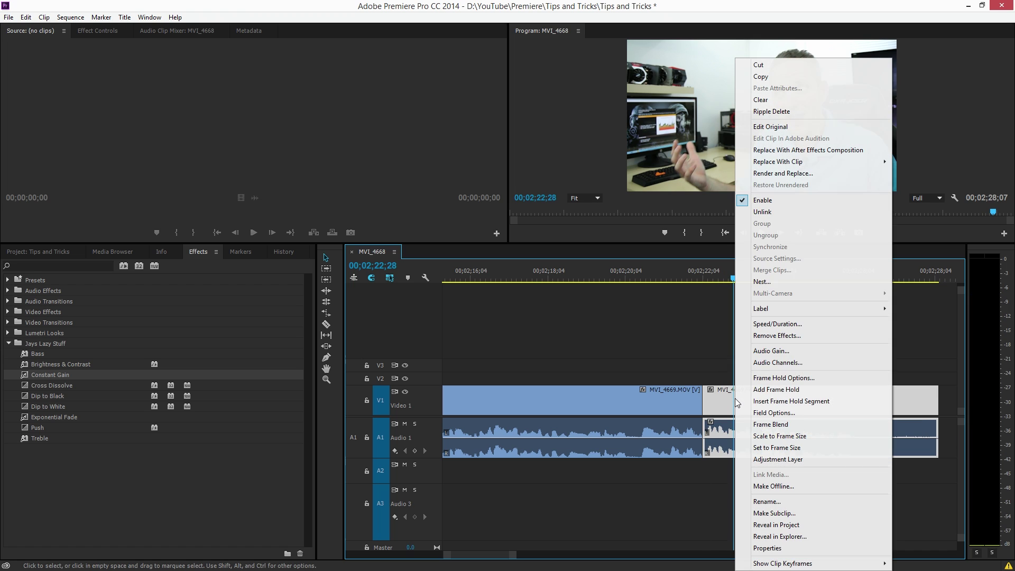
pyautogui.click(787, 324)
pyautogui.write('125')
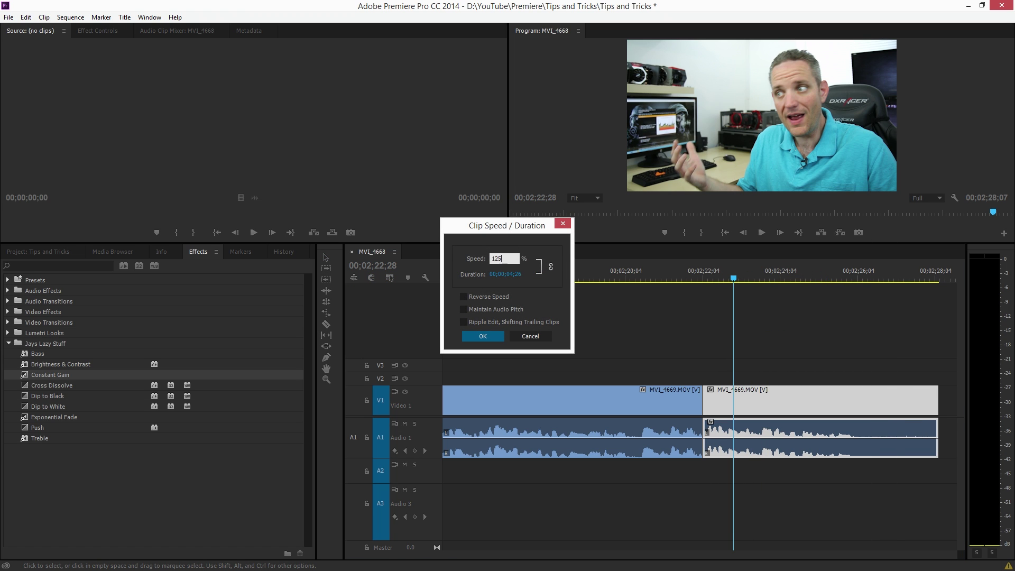
pyautogui.press('Return')
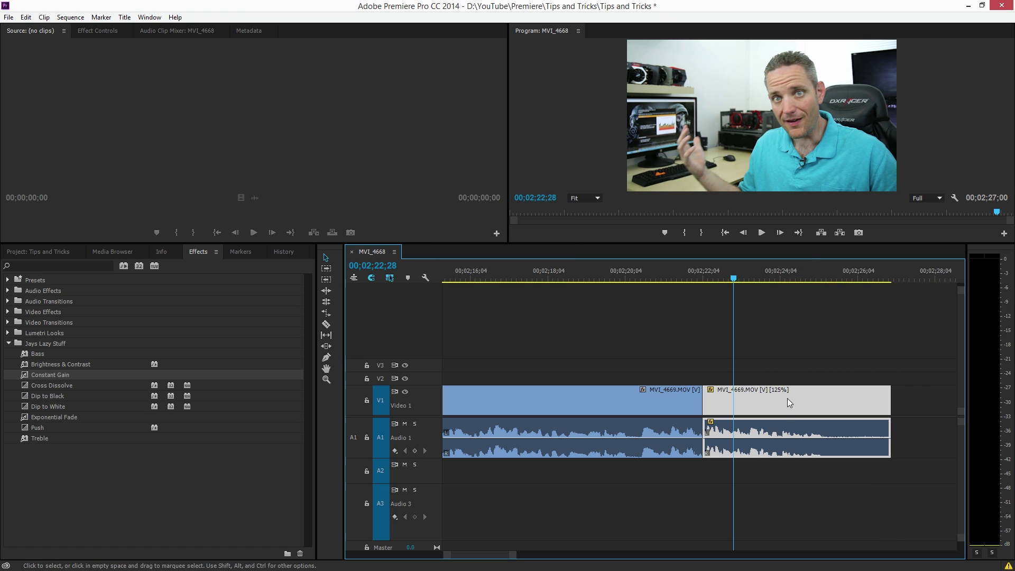
pyautogui.moveTo(734, 279); pyautogui.dragTo(683, 277)
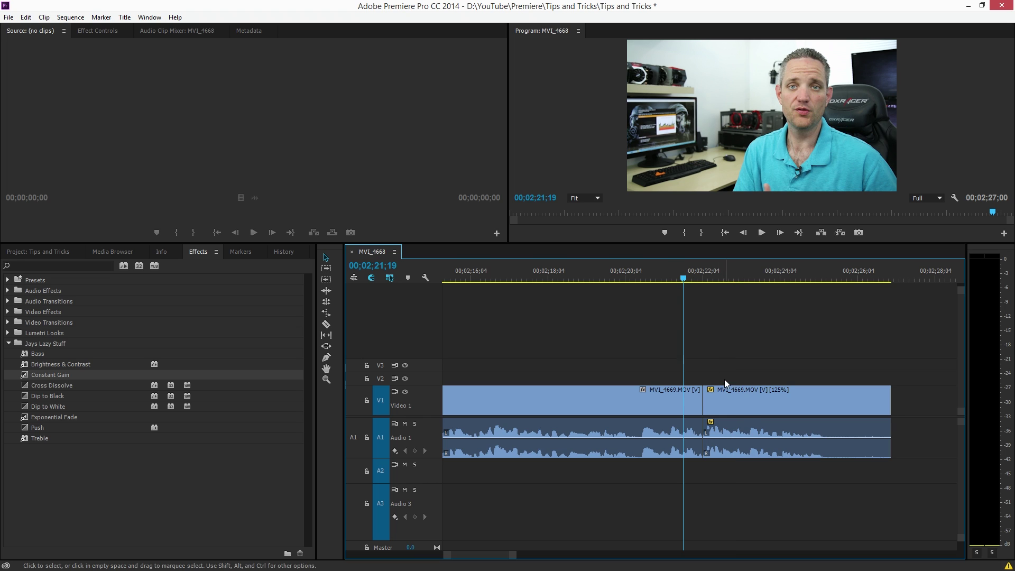
pyautogui.click(737, 271)
pyautogui.click(746, 398)
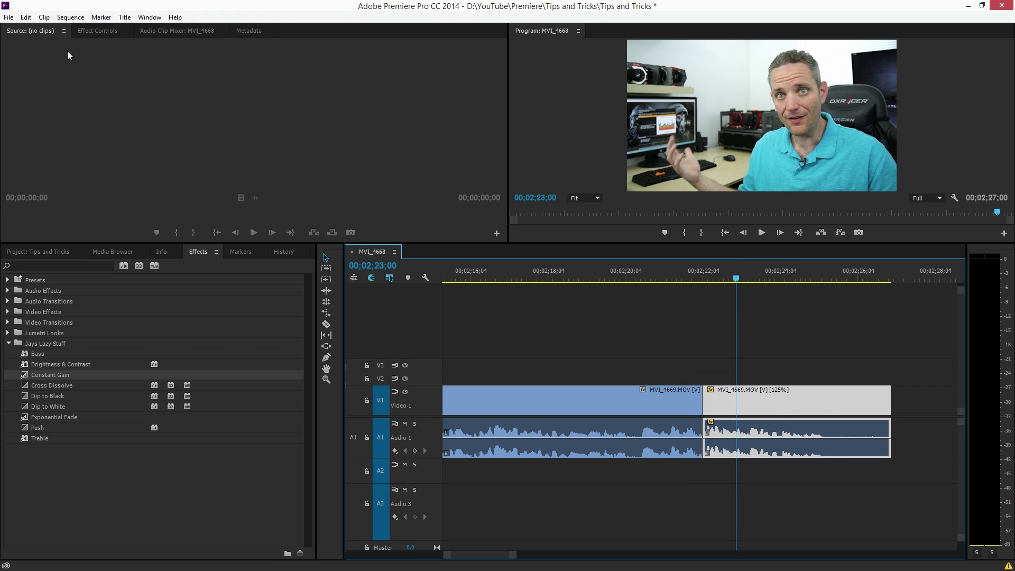
# Scale up the 125% piece's picture using the Motion controls in the Program monitor
pyautogui.click(88, 31)
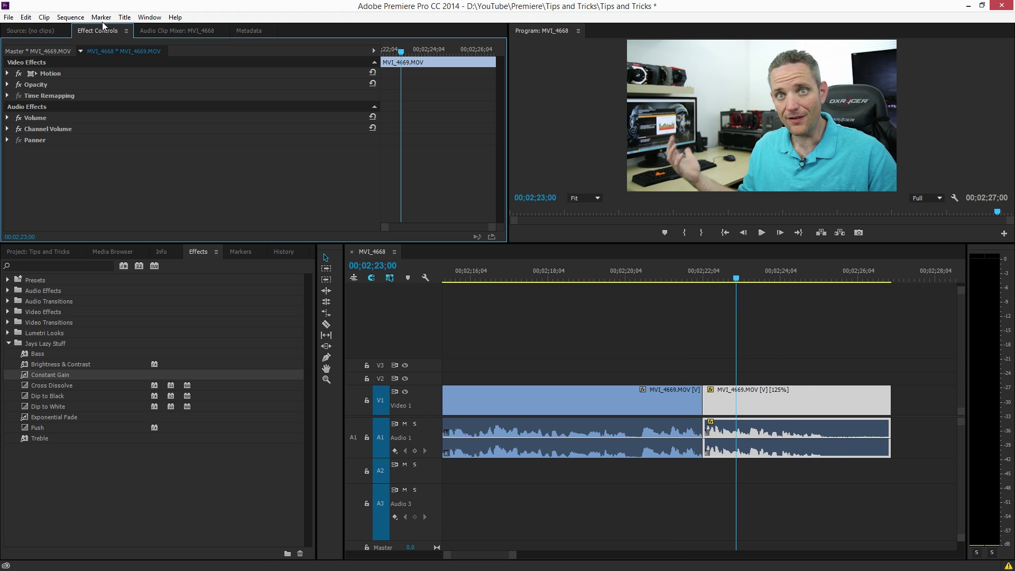
pyautogui.click(8, 73)
pyautogui.click(48, 73)
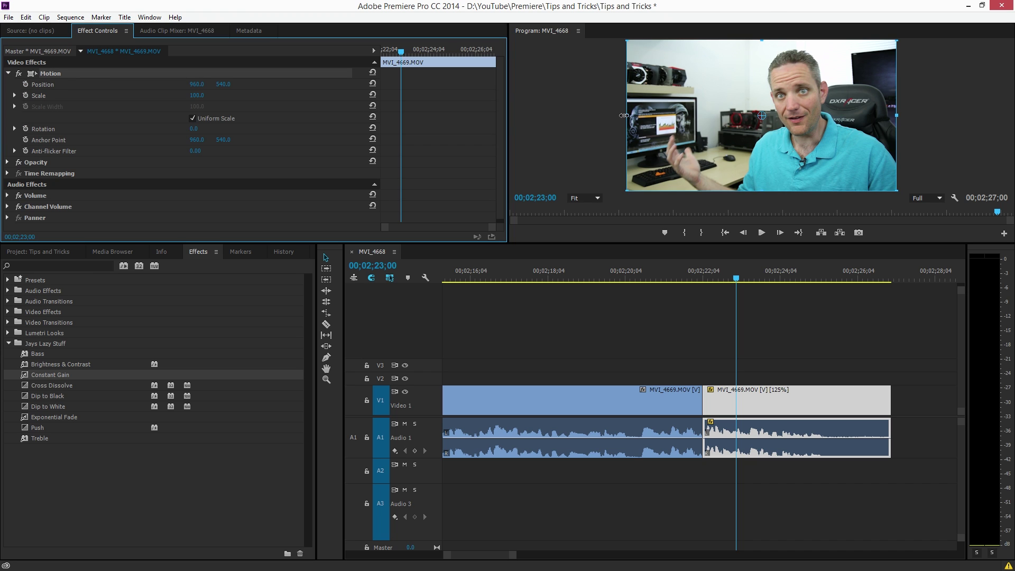
pyautogui.moveTo(627, 115); pyautogui.dragTo(589, 135)
# Play back from about 00;02;16;04 and trim the 125% piece's tail so the sequence ends at 00;02;25;09
pyautogui.click(620, 271)
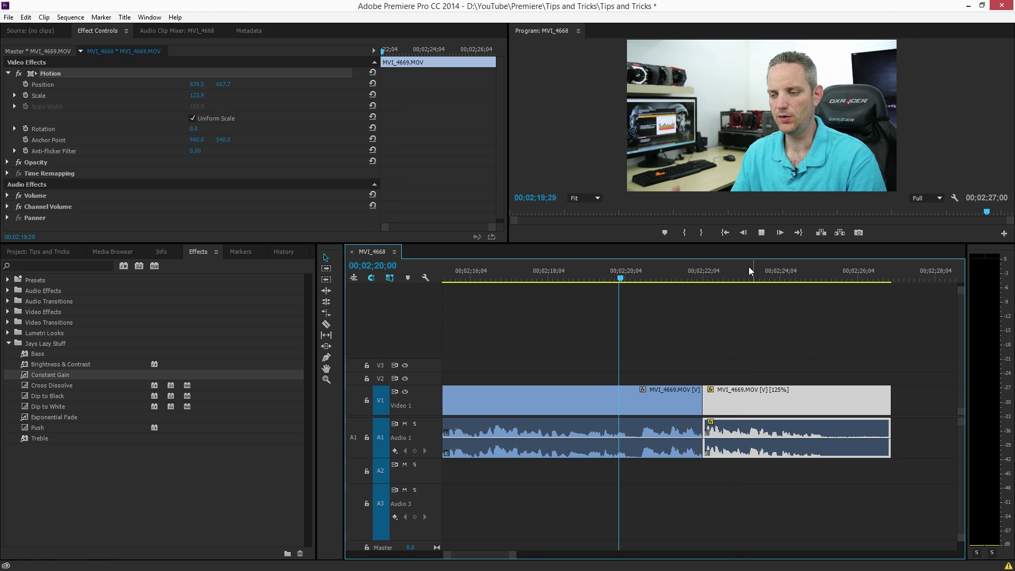
pyautogui.click(473, 270)
pyautogui.press('space')
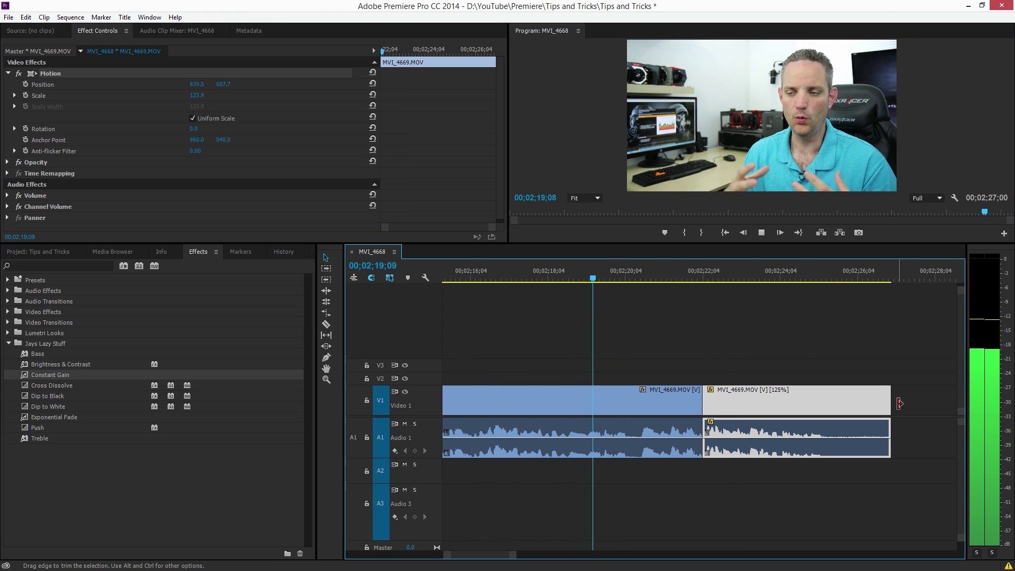
pyautogui.moveTo(890, 400); pyautogui.dragTo(825, 401)
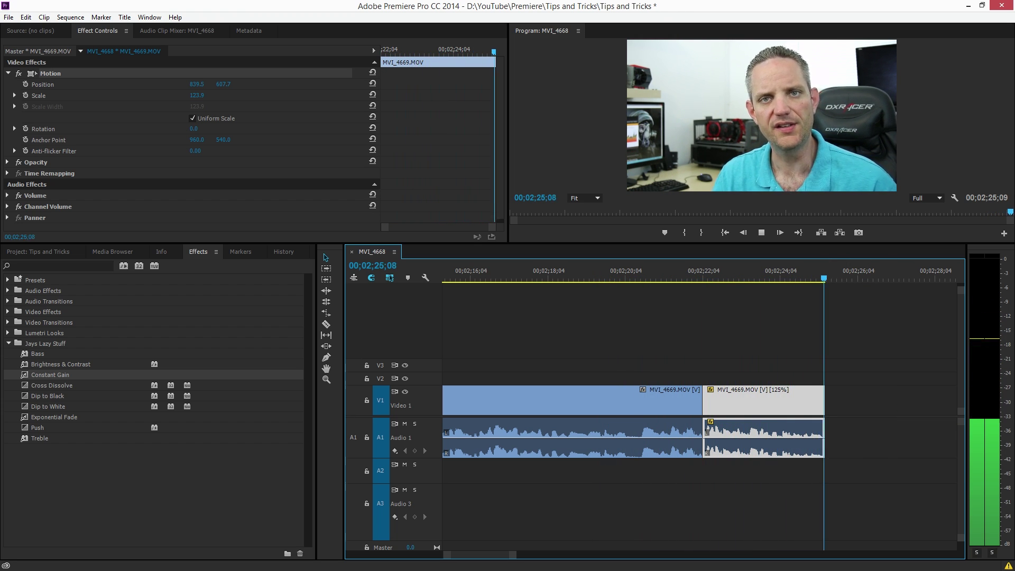
pyautogui.press('space')
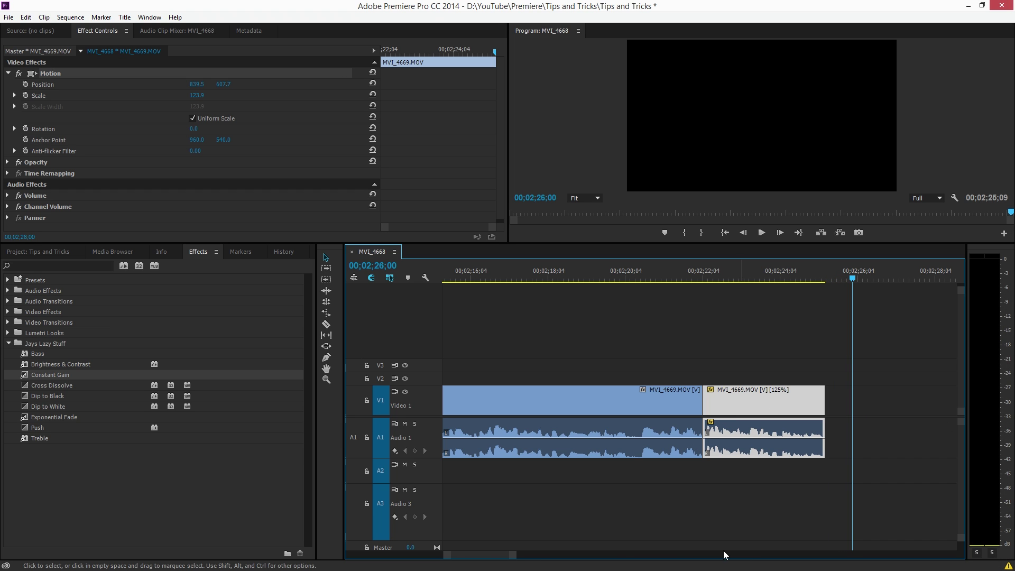
# Drag both MVI_4669 pieces left beside the intro clips and preview from 00;00;25;27
pyautogui.moveTo(515, 555); pyautogui.dragTo(585, 551)
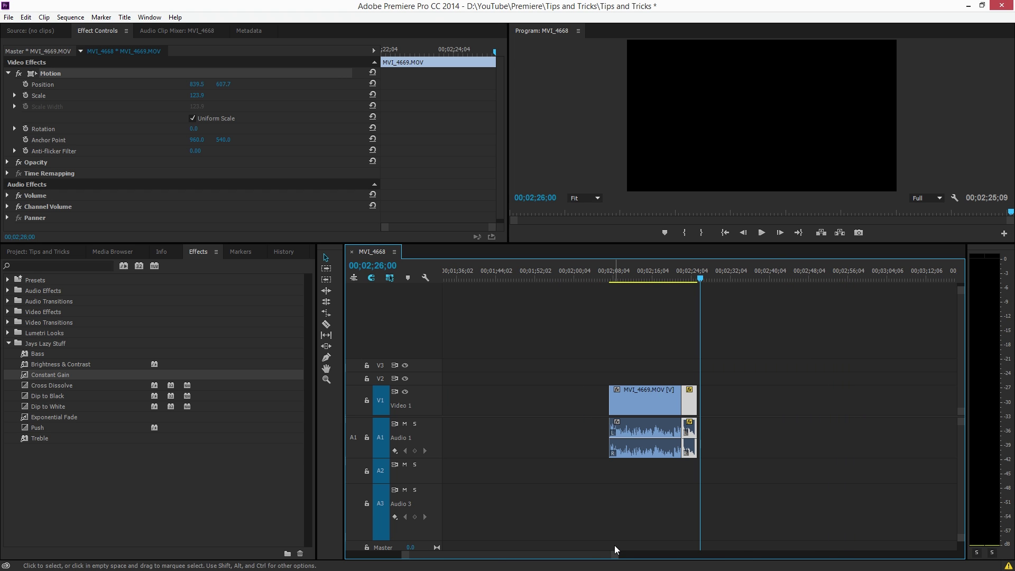
pyautogui.moveTo(615, 553); pyautogui.dragTo(652, 554)
pyautogui.moveTo(684, 387); pyautogui.dragTo(793, 489)
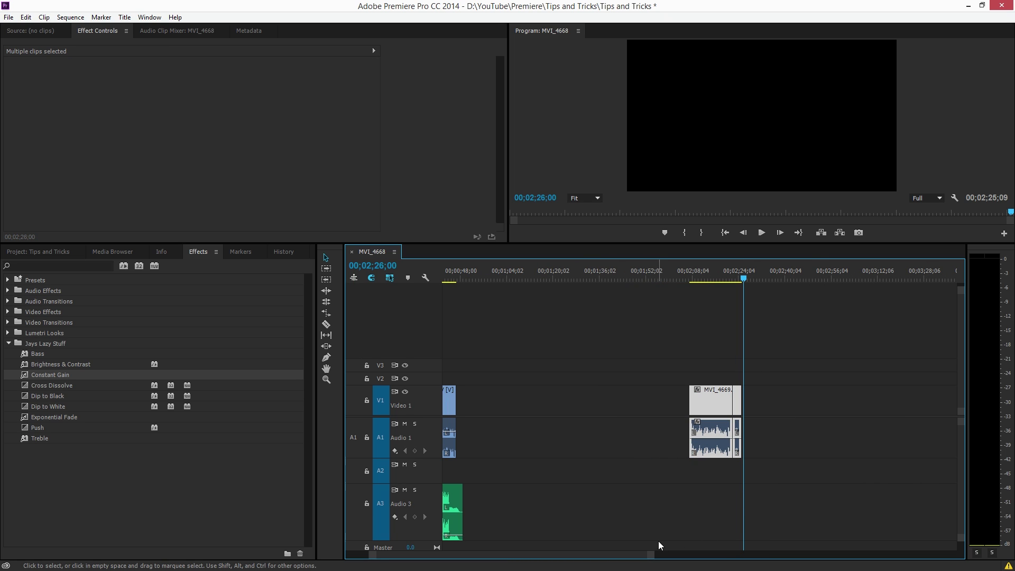
pyautogui.moveTo(726, 411); pyautogui.dragTo(492, 413)
pyautogui.moveTo(610, 555); pyautogui.dragTo(581, 553)
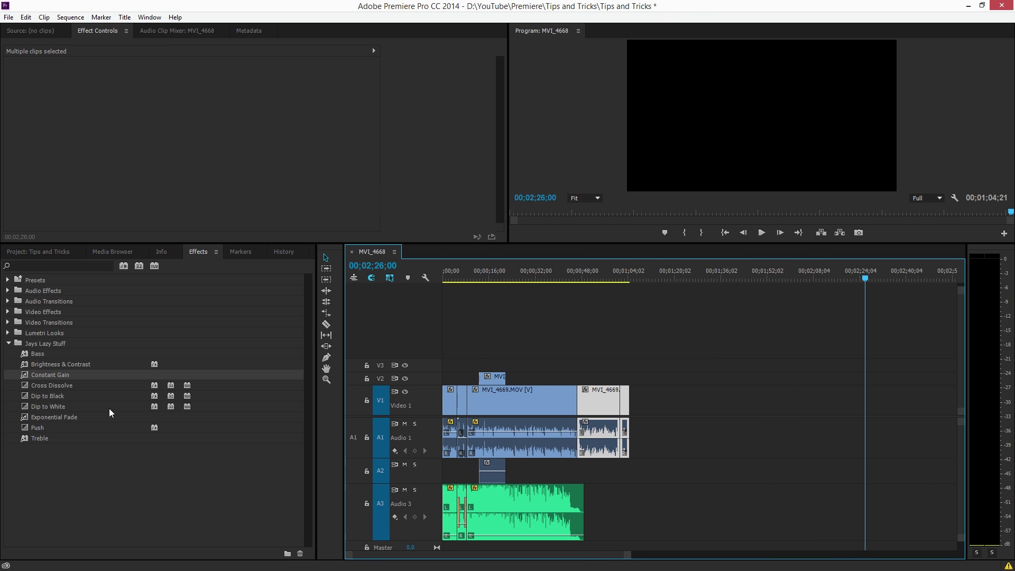
pyautogui.click(34, 344)
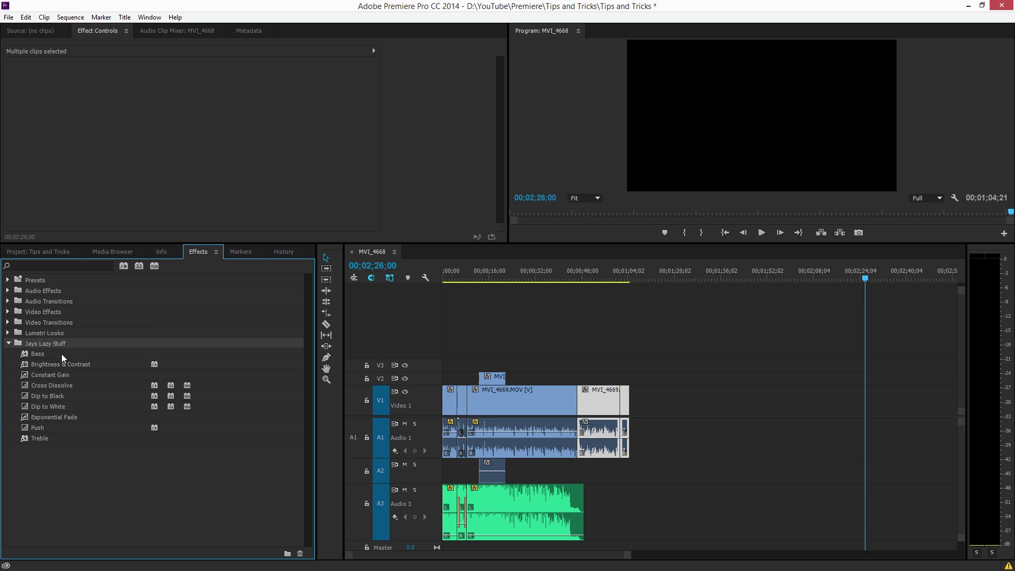
pyautogui.click(519, 274)
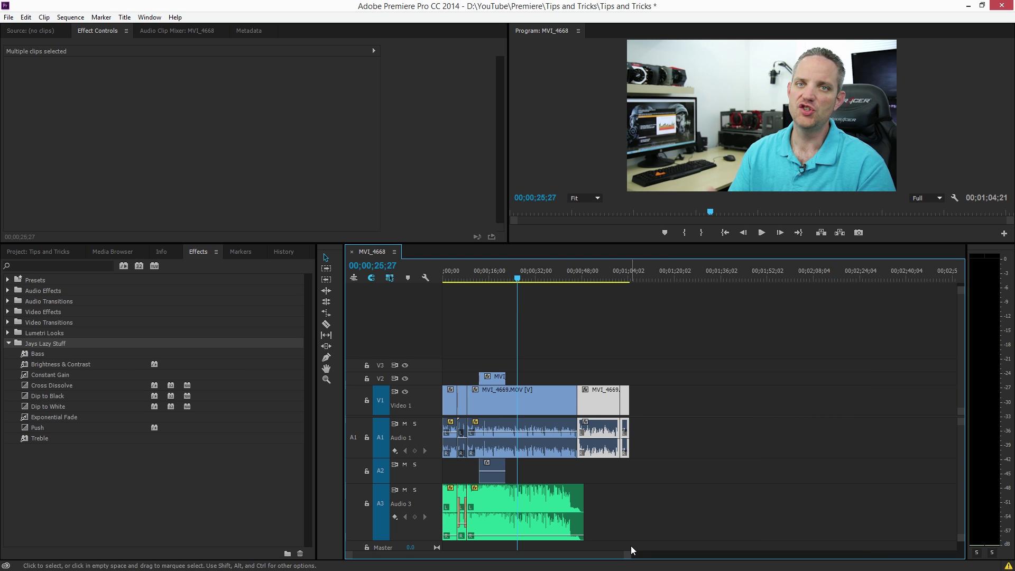
pyautogui.moveTo(632, 551); pyautogui.dragTo(616, 555)
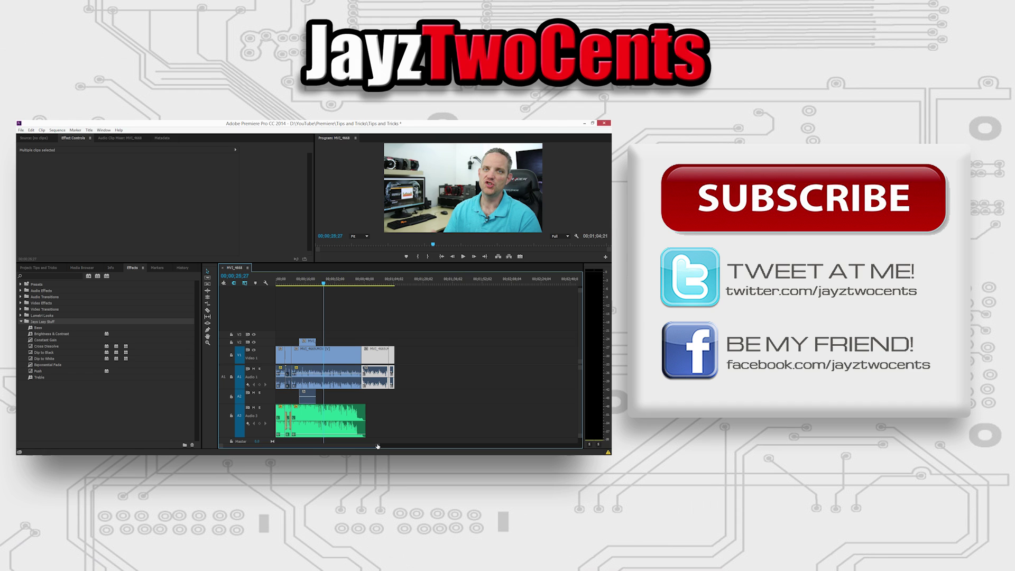
# Save the Tips and Tricks project from the File menu
pyautogui.click(21, 130)
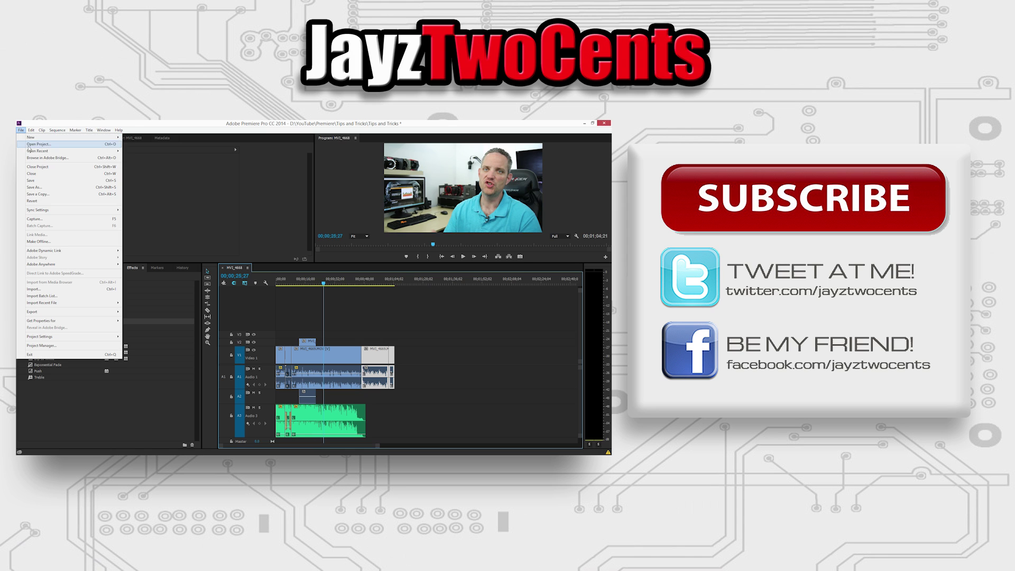
pyautogui.click(45, 182)
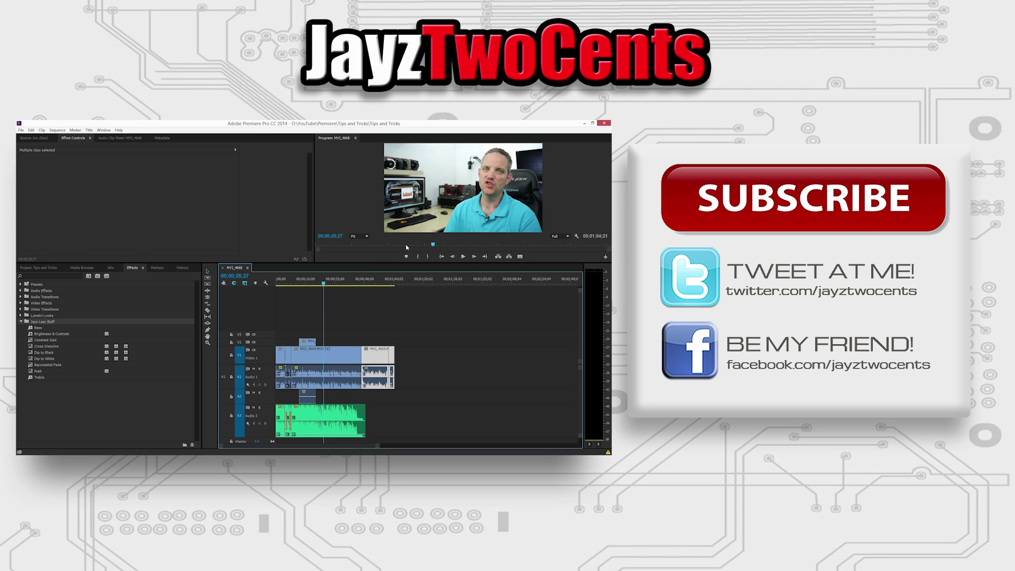